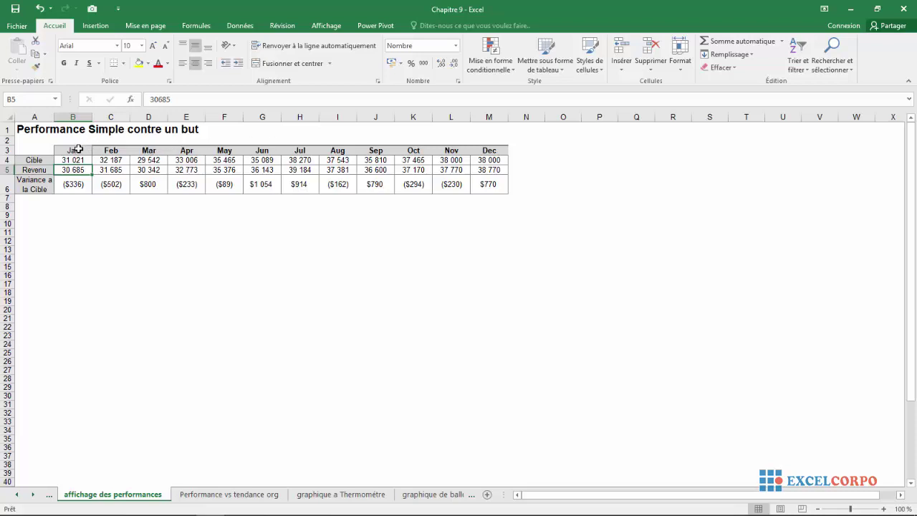
Examine the month headers, the Cible and Revenu values for January and February, and the Variance a la Cible row
left_click(78, 150)
left_click_drag(78, 149, 489, 149)
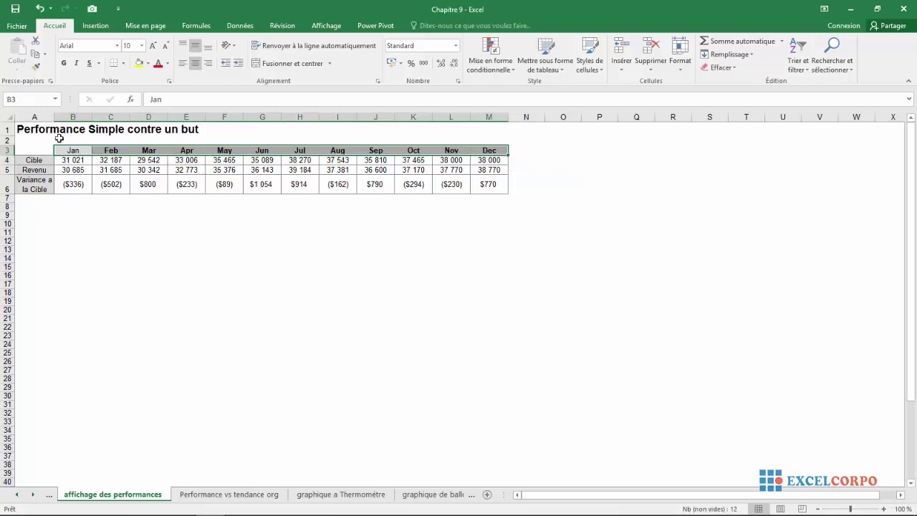
left_click(74, 158)
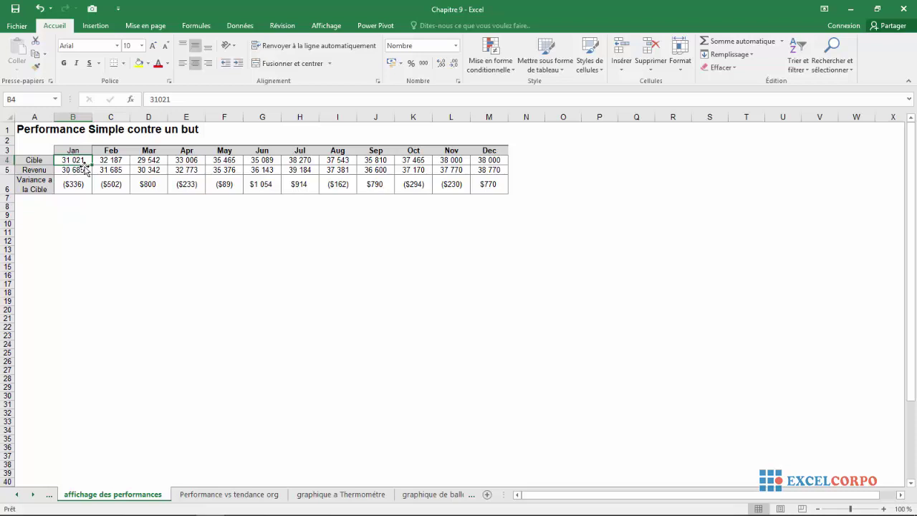
left_click(101, 162)
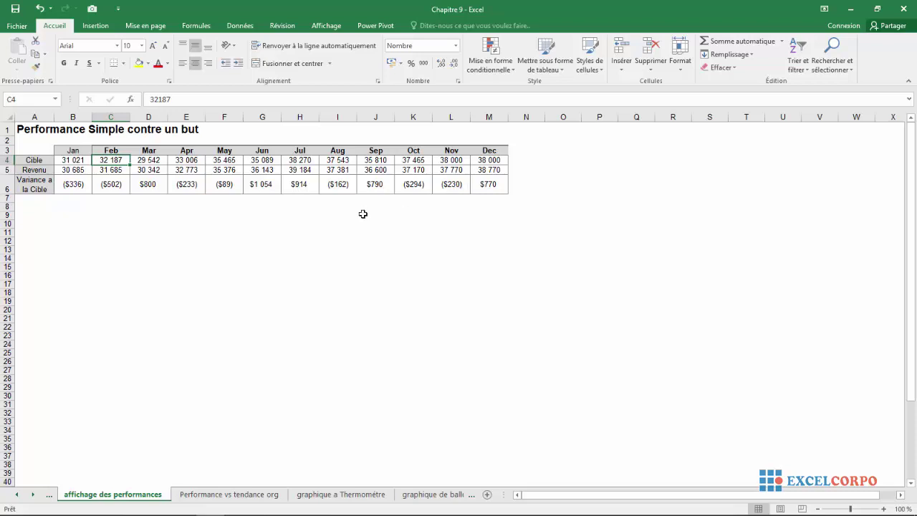
left_click(69, 170)
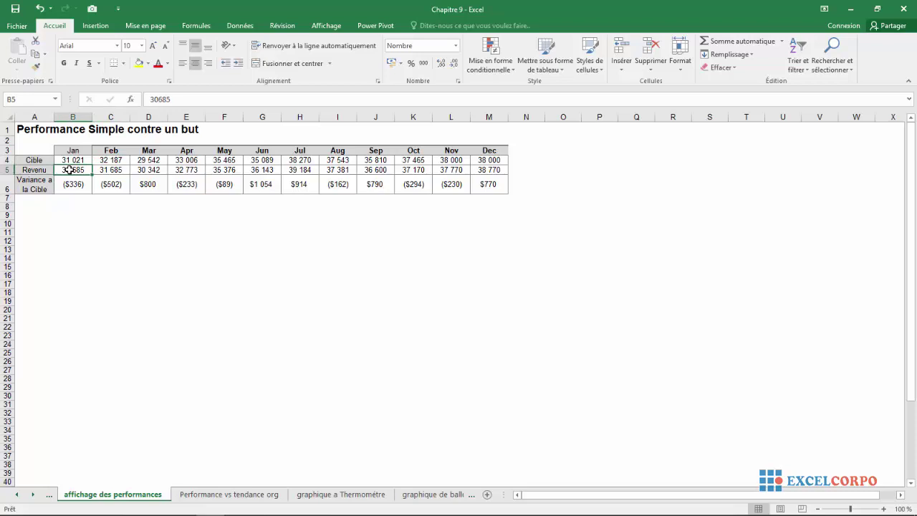
left_click(72, 159)
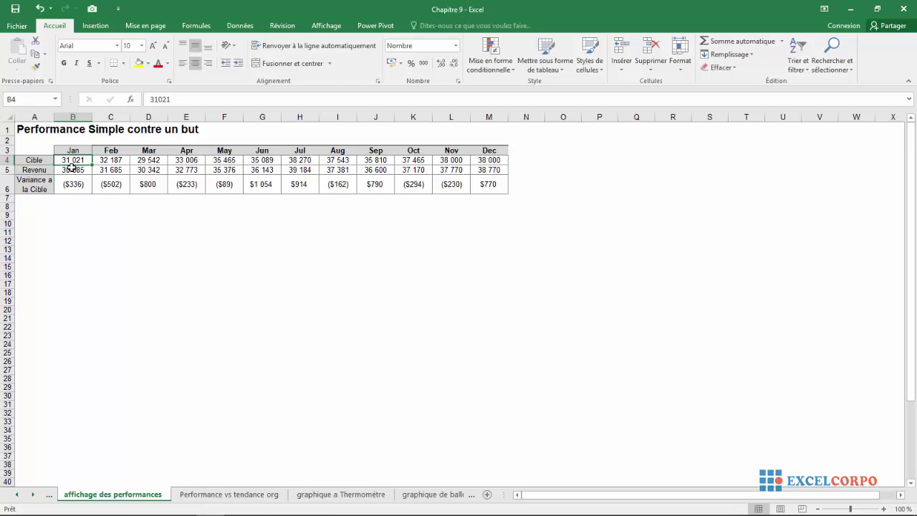
left_click(83, 169)
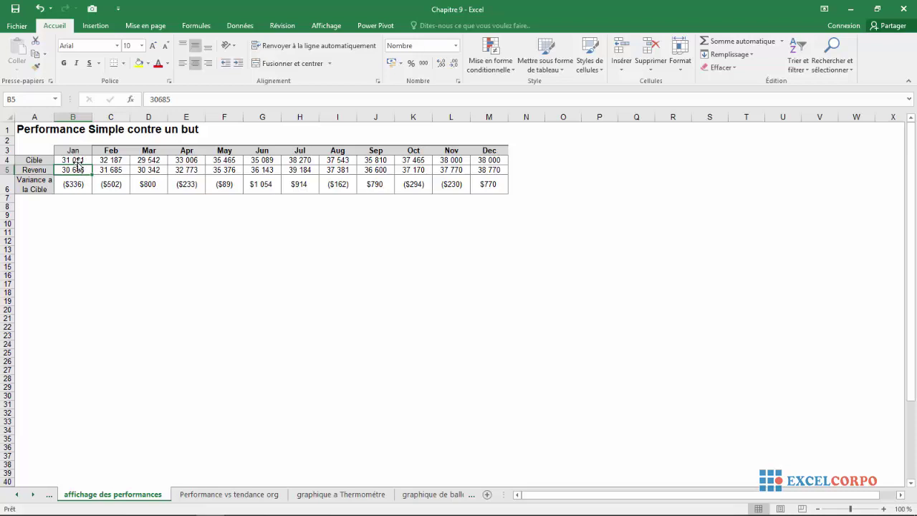
left_click(9, 186)
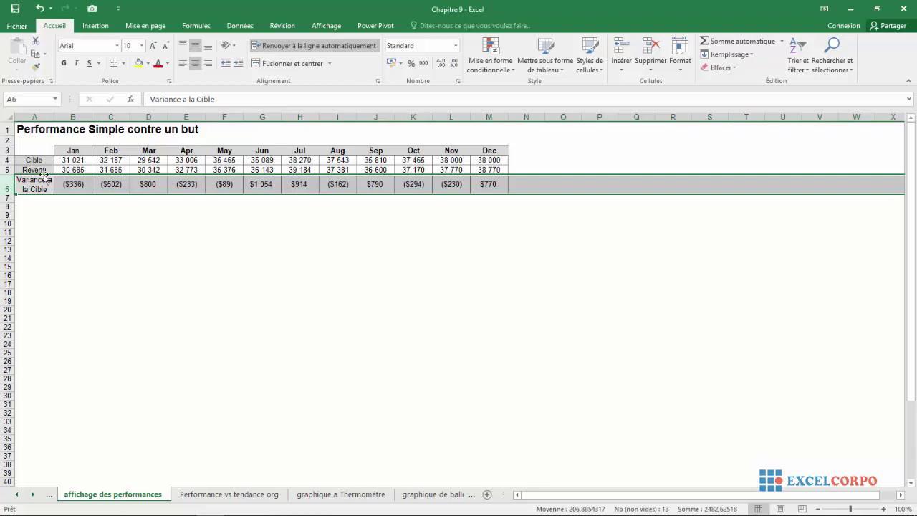
Inspect the formula and the custom number format of January's variance in cell B6
left_click(73, 178)
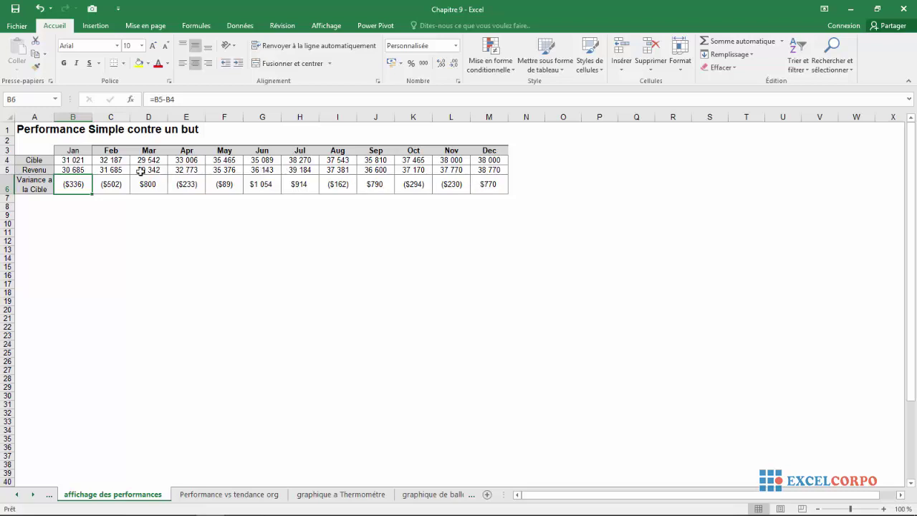
right_click(84, 183)
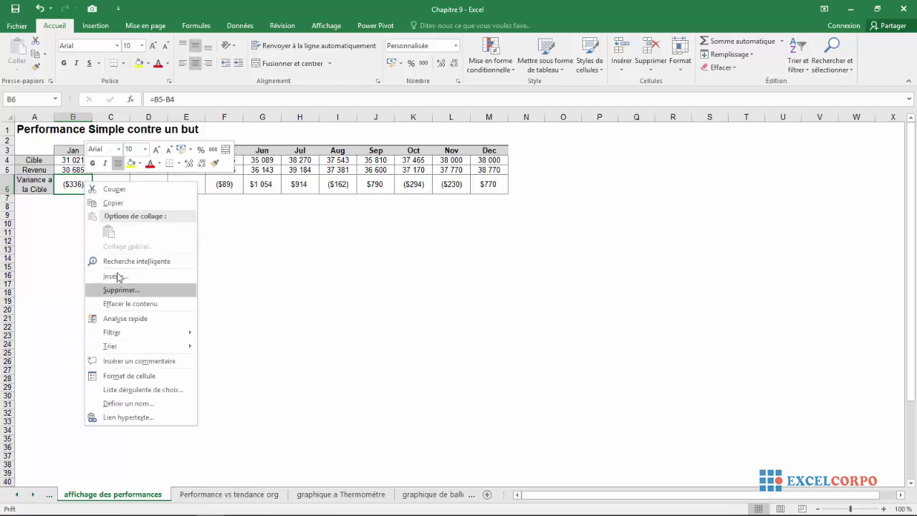
left_click(122, 377)
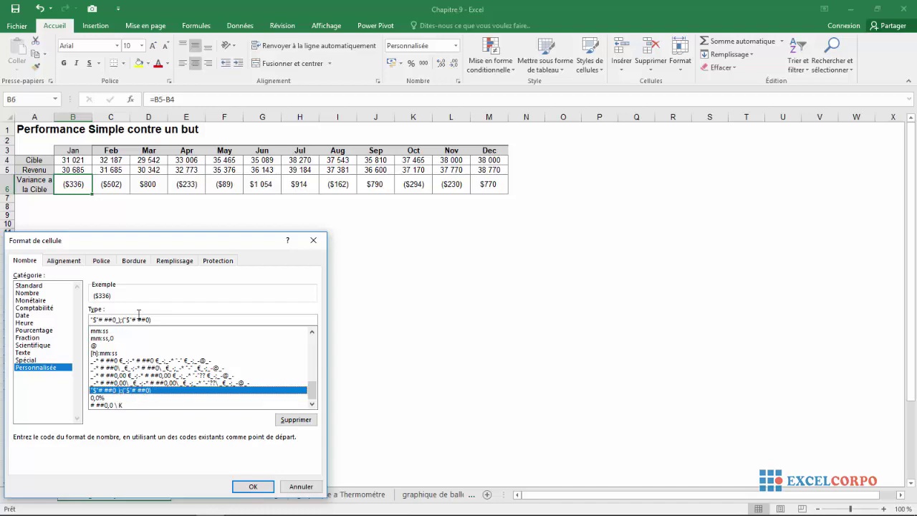
left_click_drag(189, 246, 278, 123)
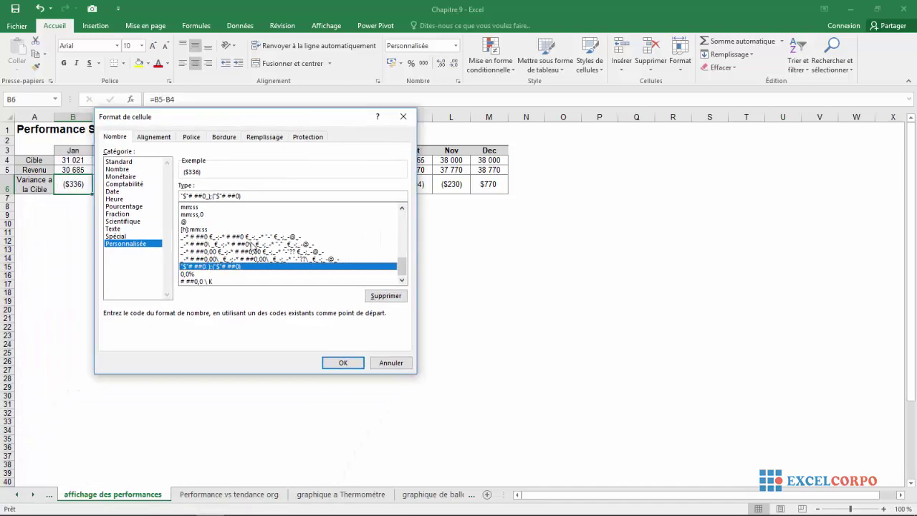
left_click(333, 365)
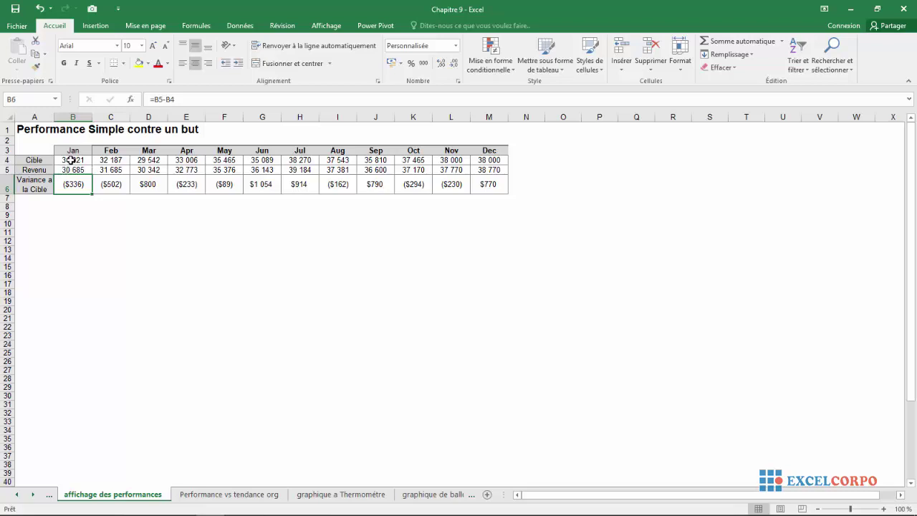
Review the variance formulas for January to May in row 6 and compare January's Cible and Revenu cells
left_click(108, 183)
left_click(143, 184)
left_click(195, 183)
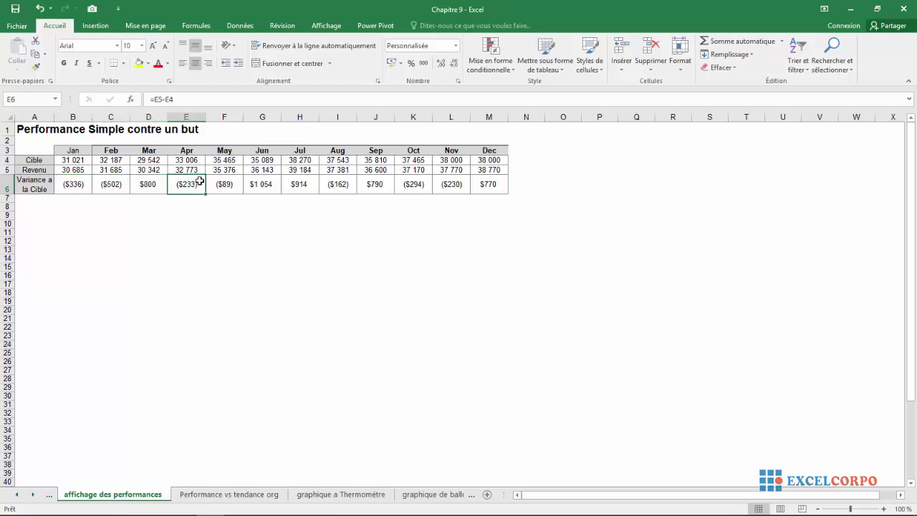
left_click(239, 188)
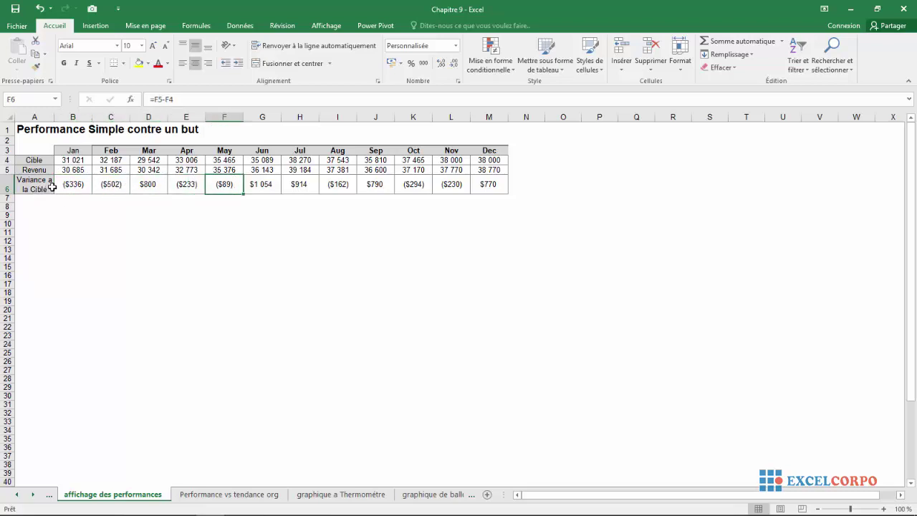
left_click(79, 185)
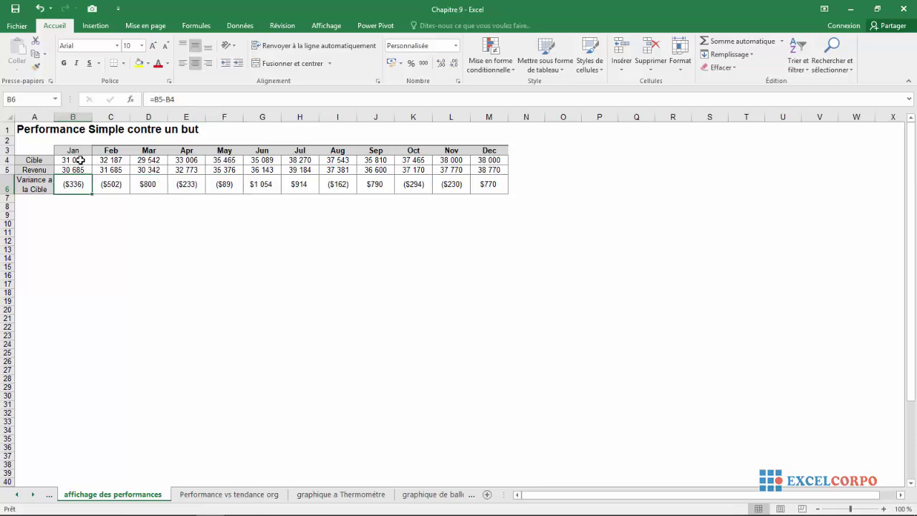
left_click(80, 160)
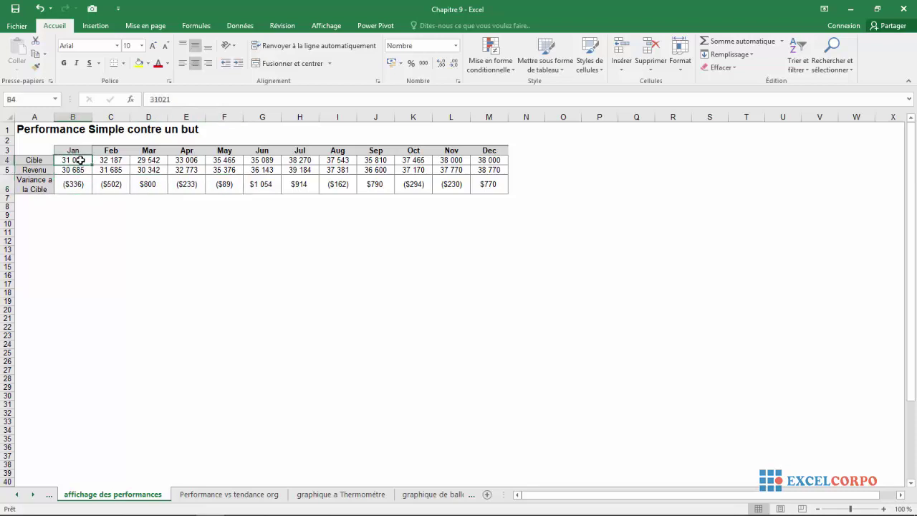
left_click(78, 171)
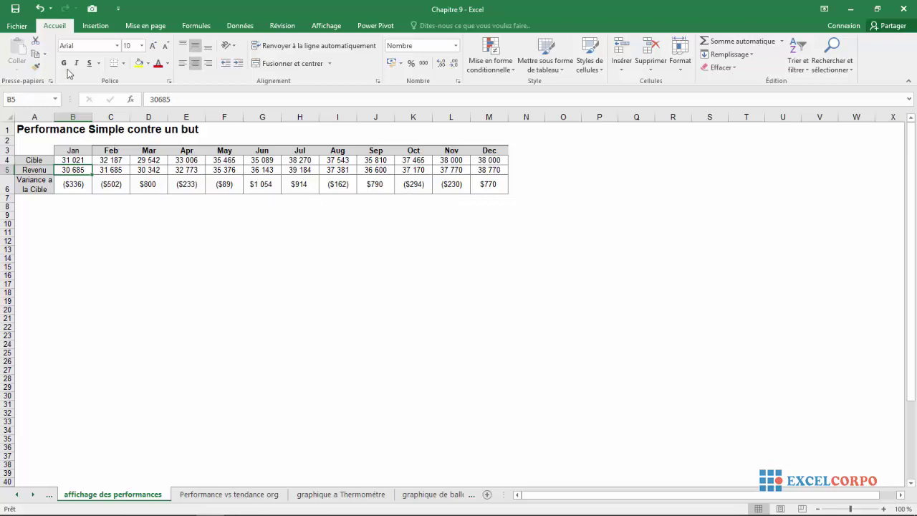
Select the range A3:M5 containing the month headers and the Cible and Revenu rows
left_click(74, 151)
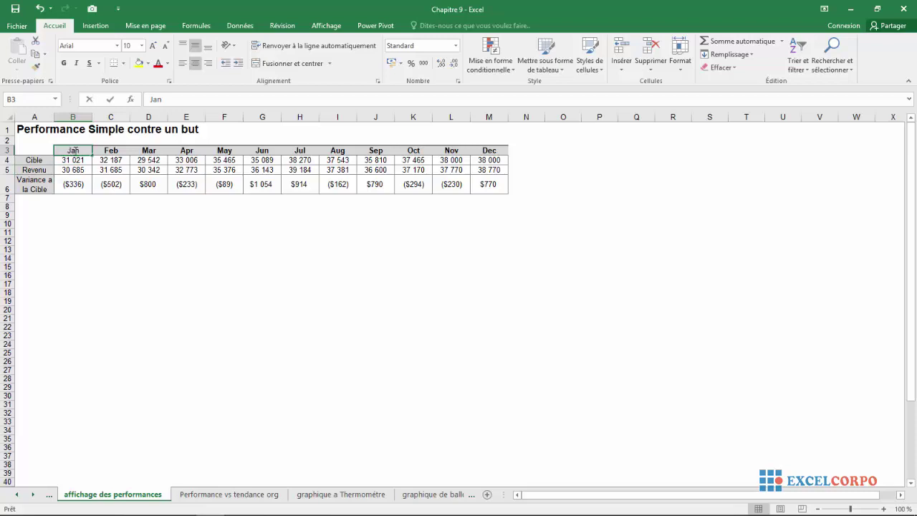
left_click(42, 151)
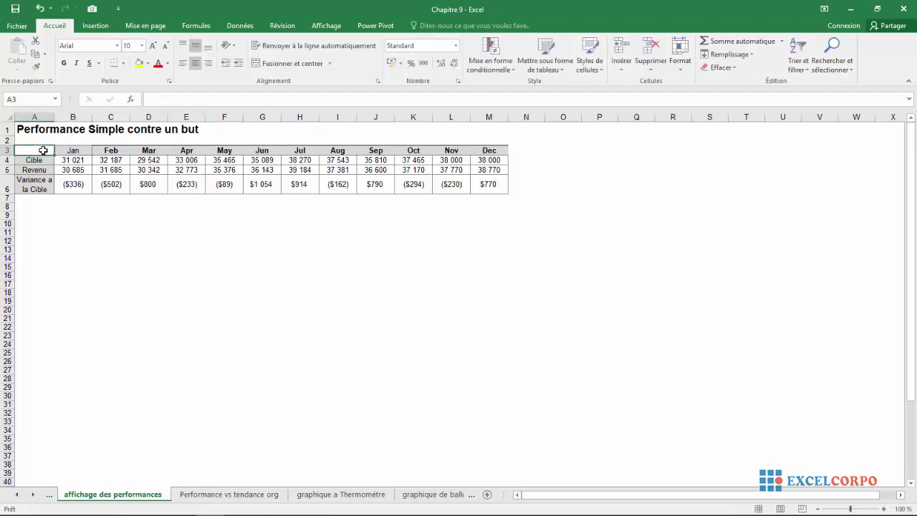
left_click_drag(43, 150, 481, 169)
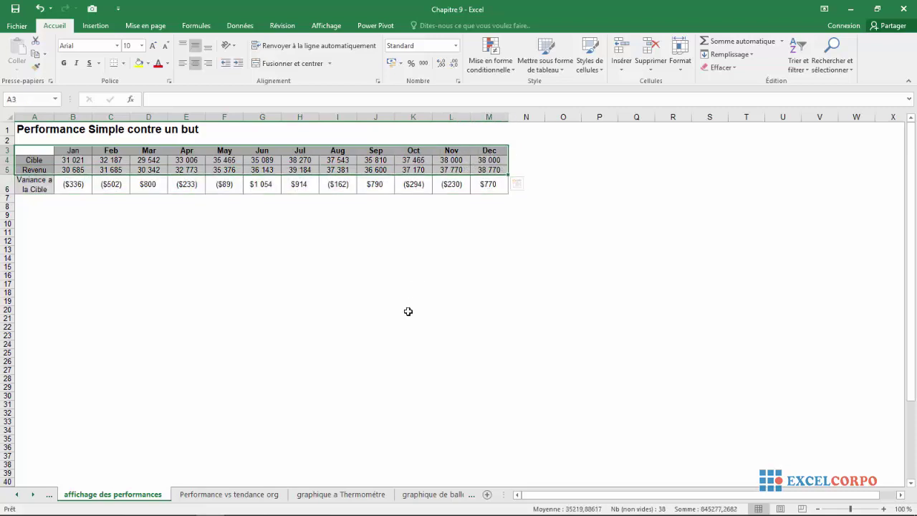
mouse_move(211, 512)
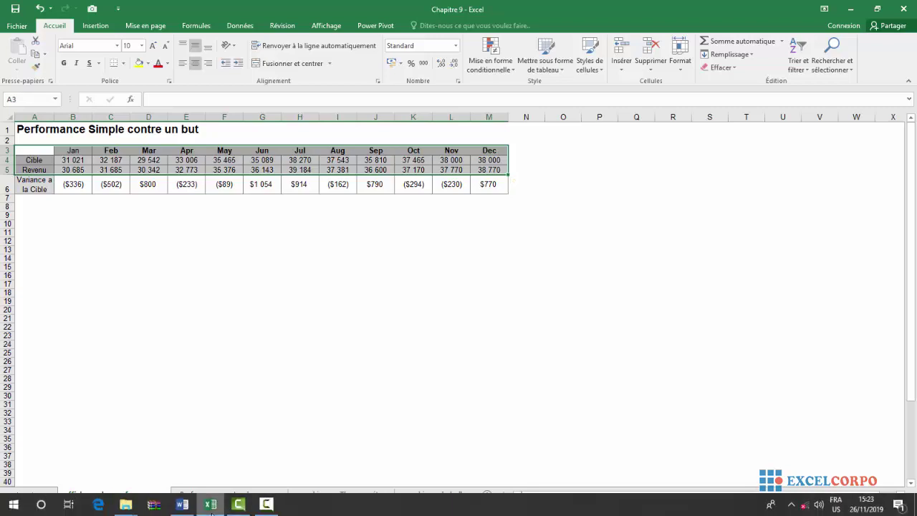
left_click(266, 504)
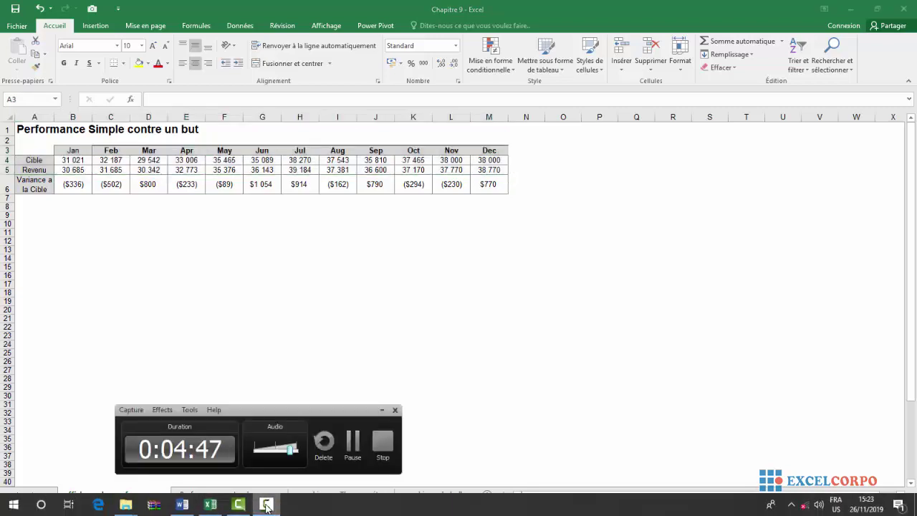
left_click(354, 445)
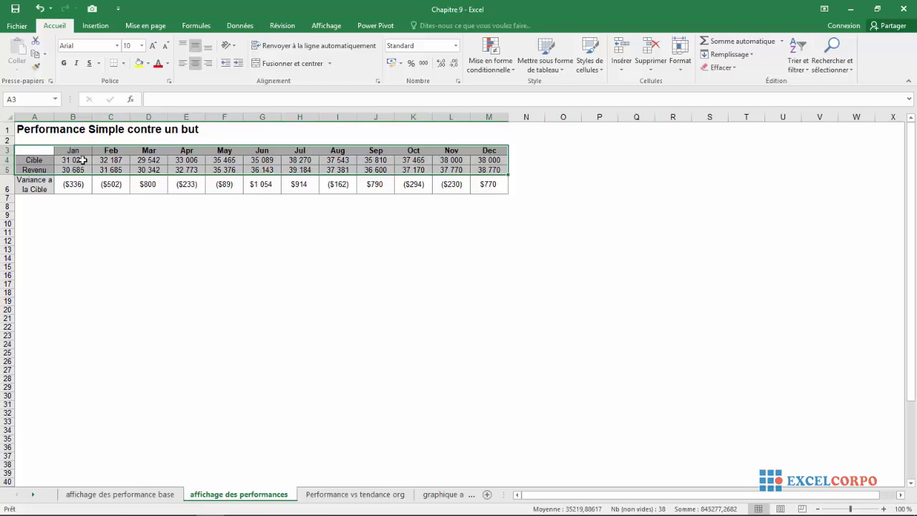
Insert a combo chart of the selected data, with Cible as clustered columns and Revenu as a line
left_click(95, 26)
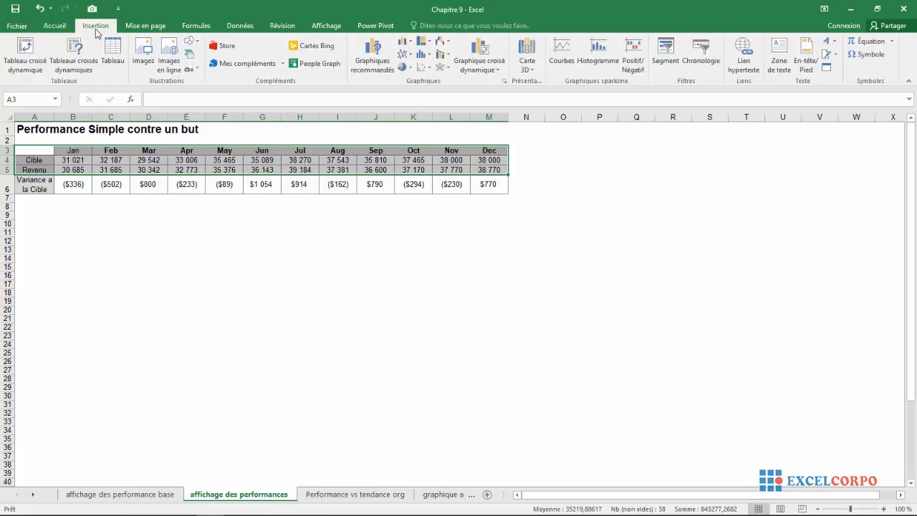
left_click(373, 63)
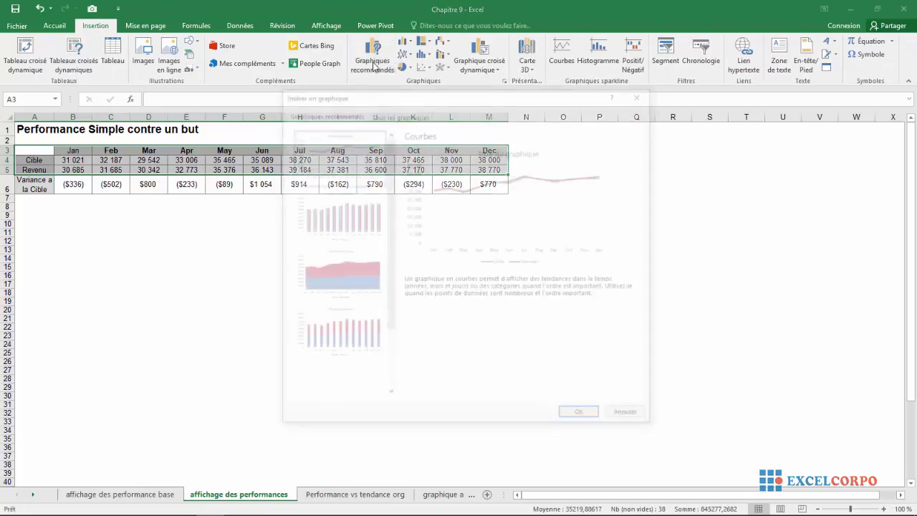
left_click(414, 116)
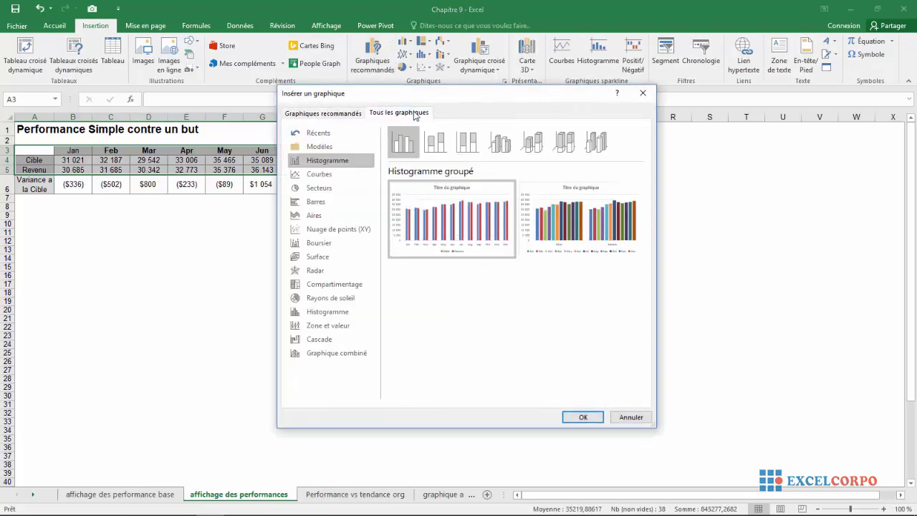
left_click(324, 354)
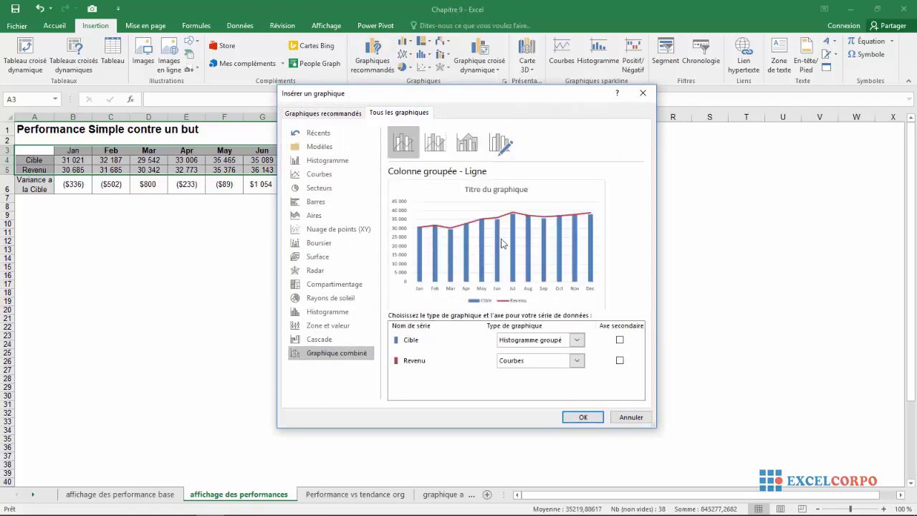
left_click(584, 417)
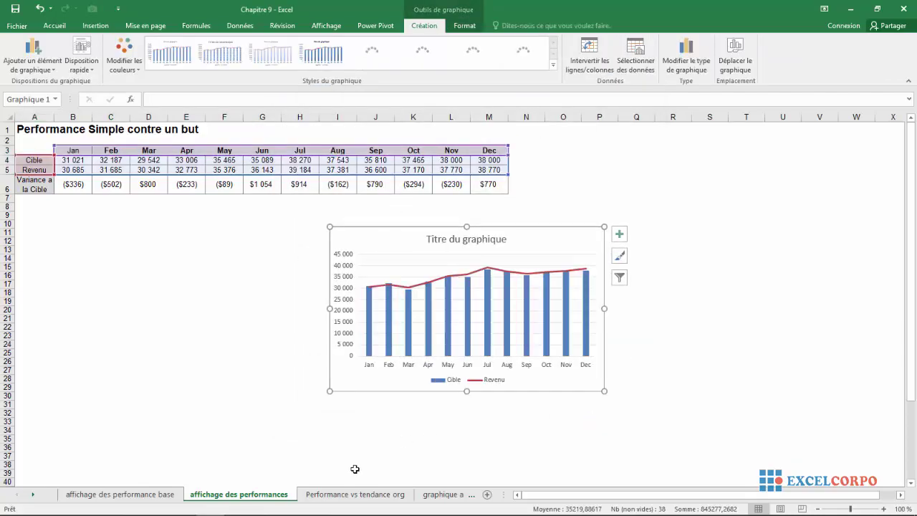
left_click(266, 504)
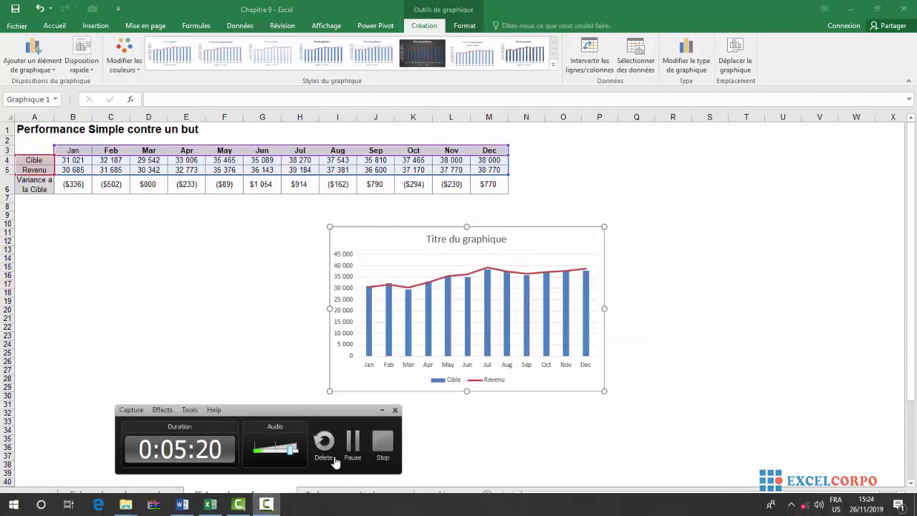
left_click(352, 442)
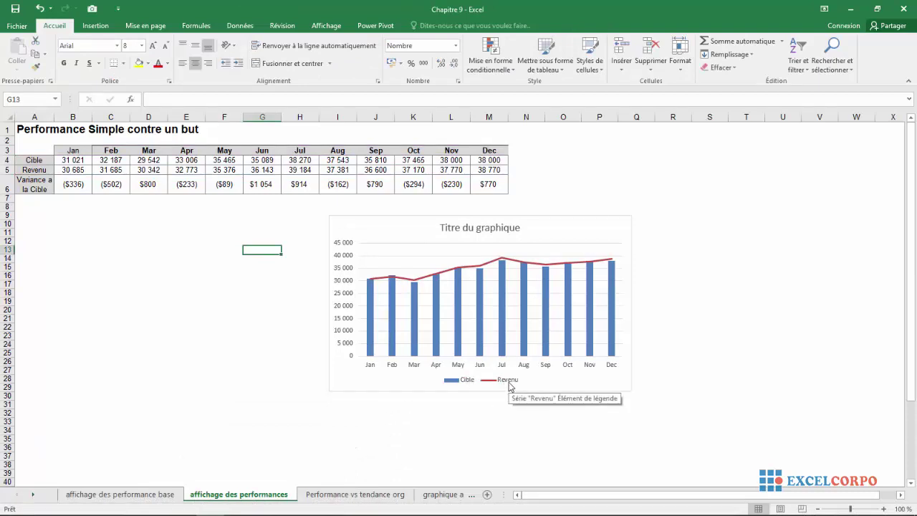
mouse_move(384, 282)
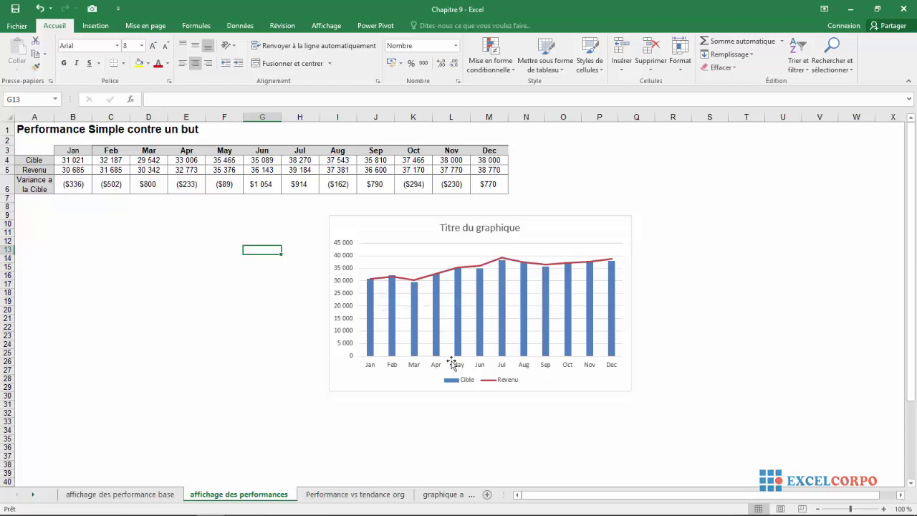
Draw a wide, empty text box over the combo chart's title and extend it upward until it covers the title
mouse_move(411, 303)
left_click(105, 31)
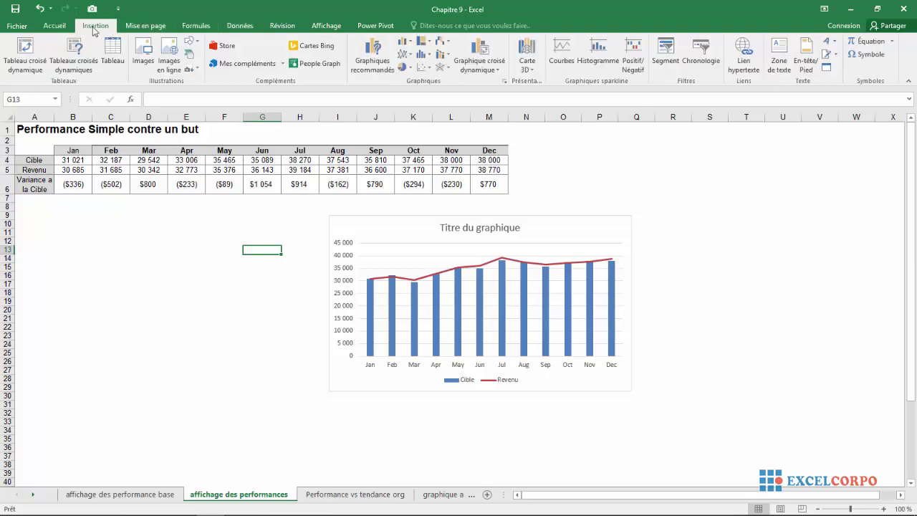
left_click(774, 63)
left_click(773, 63)
left_click(782, 54)
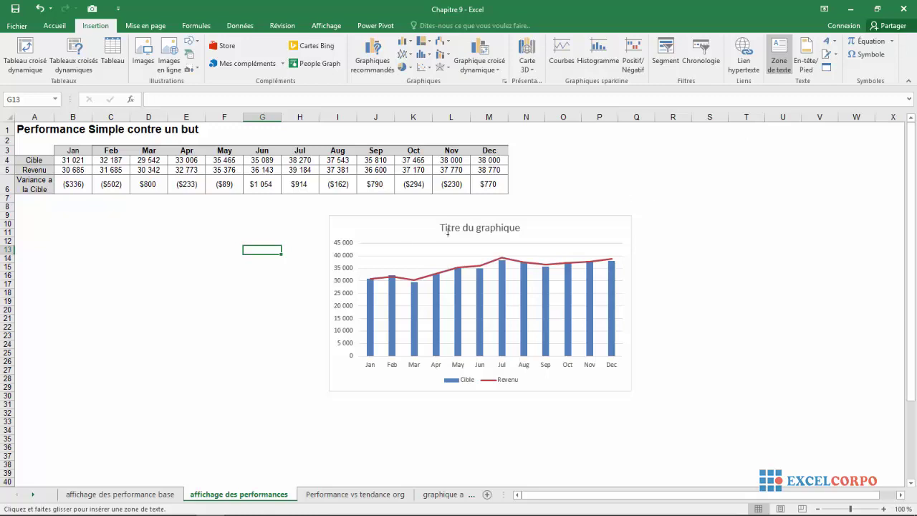
left_click_drag(391, 224, 606, 235)
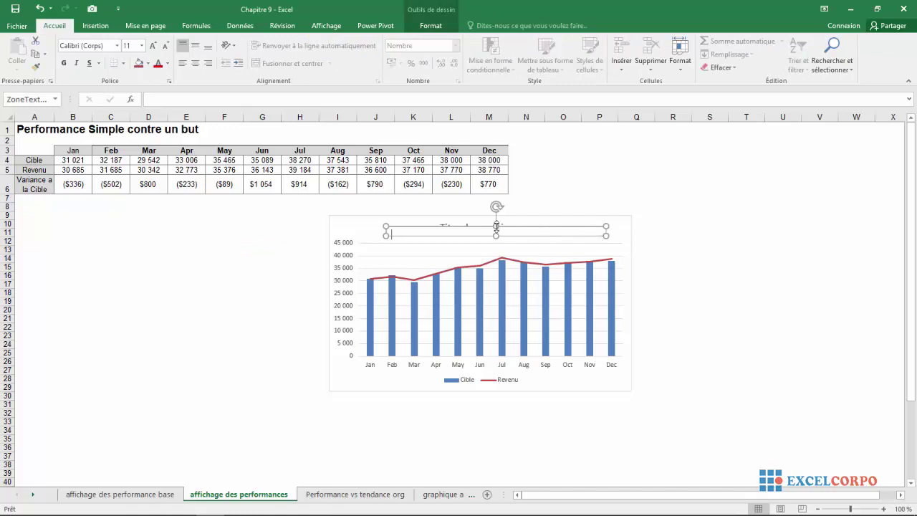
left_click_drag(496, 222, 495, 217)
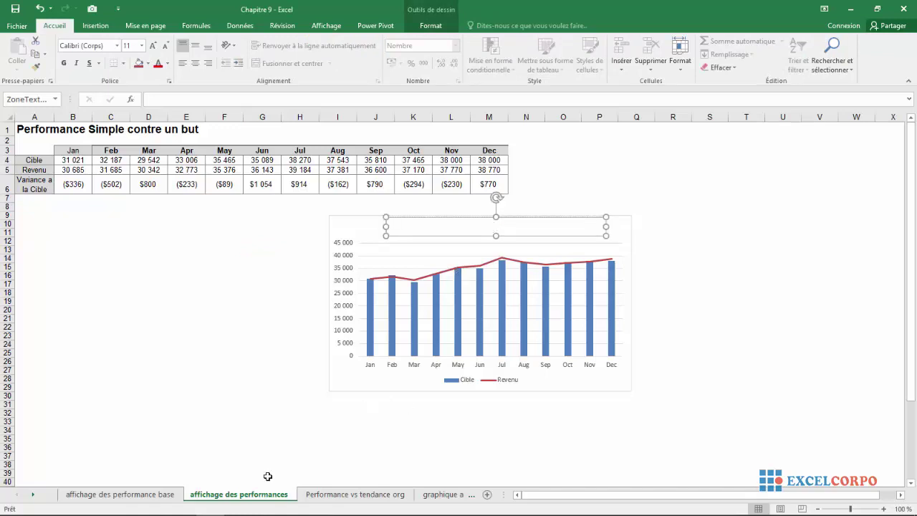
left_click(266, 504)
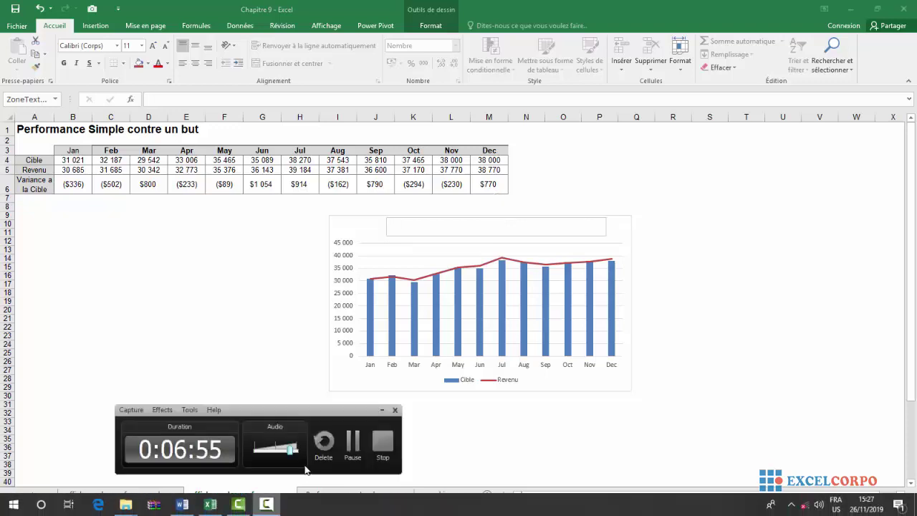
left_click(354, 441)
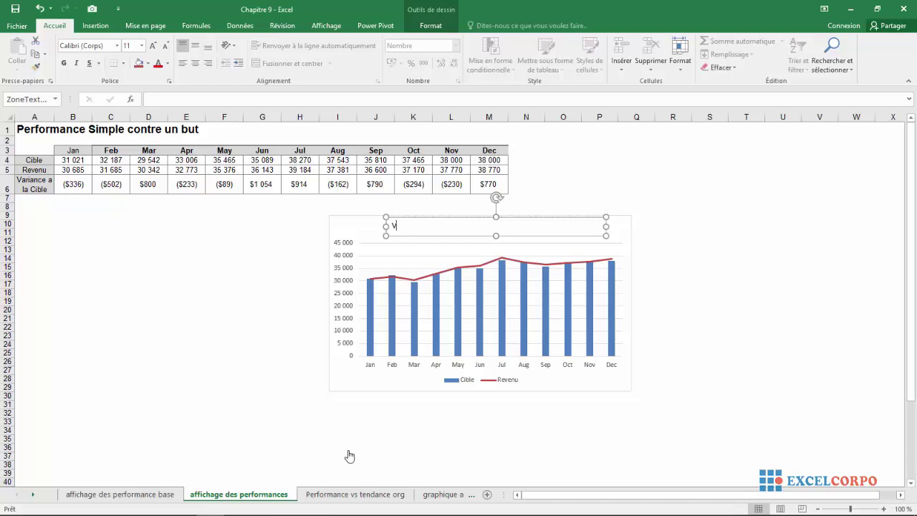
Enter the chart title VENTES MENSUELLES PAR RAPPORT AUX OBJECTIFS in the text box above the combo chart
type("VENT")
type("MENSUELLES PAR RAPPORT A")
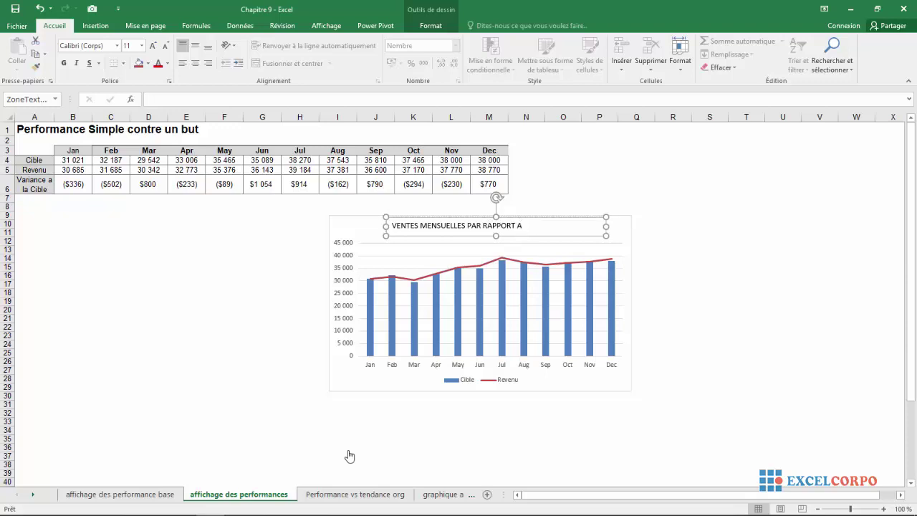
type("OBJECTIFS")
left_click(541, 225)
type("BJECTIFS")
left_click(674, 233)
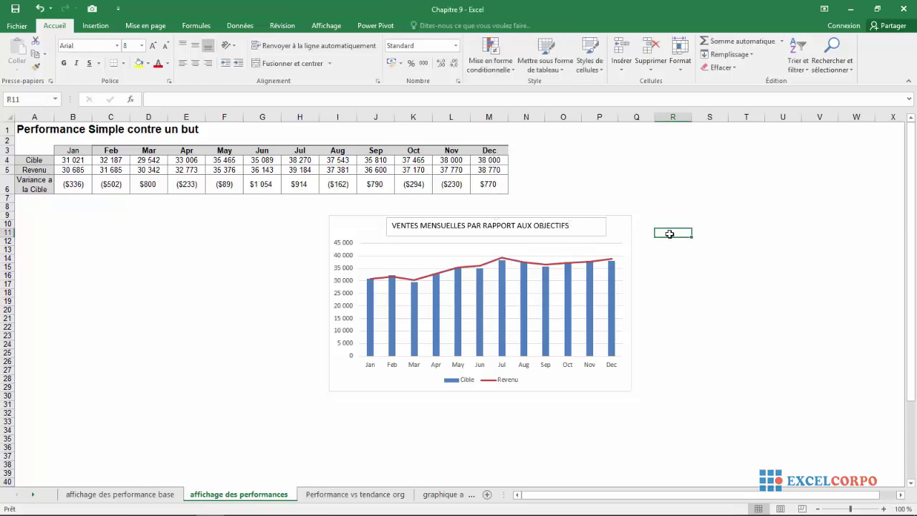
Give the Cible columns in the combo chart a solid tan fill from the theme colours and finish formatting the series
left_click(471, 311)
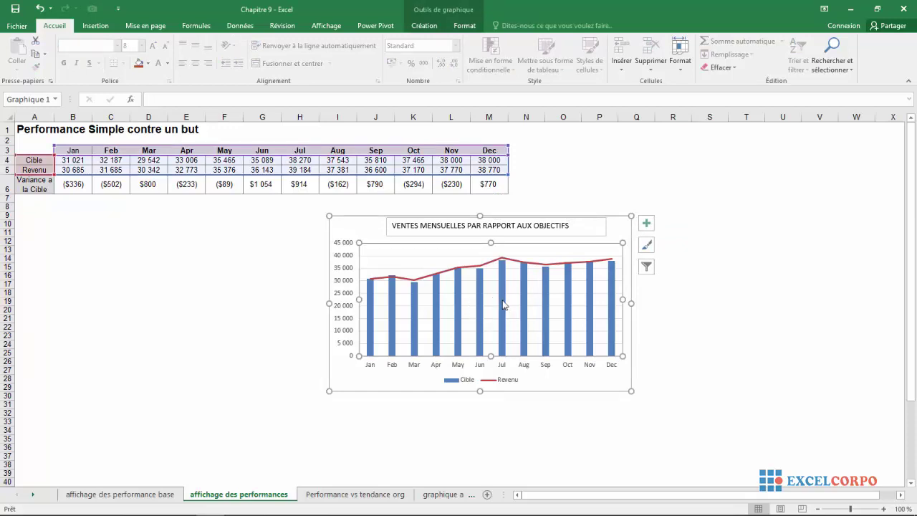
left_click(503, 304)
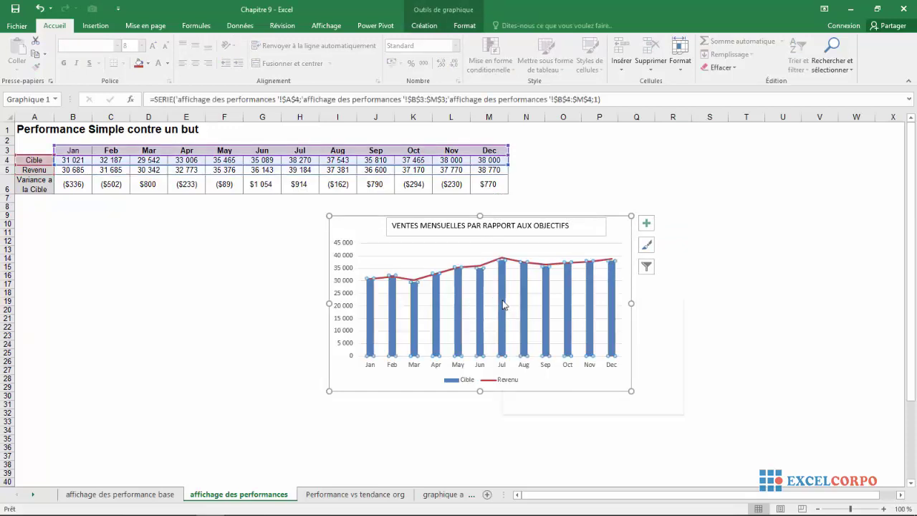
right_click(502, 305)
left_click(580, 413)
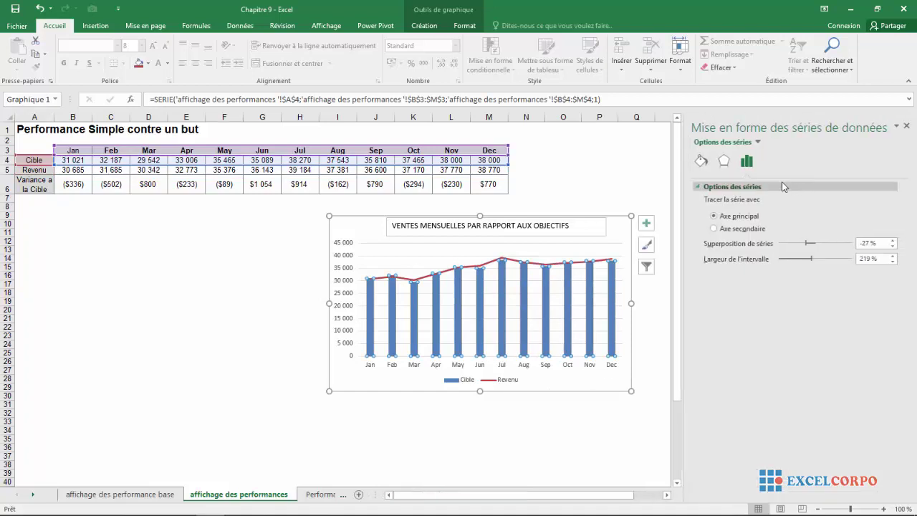
left_click(700, 163)
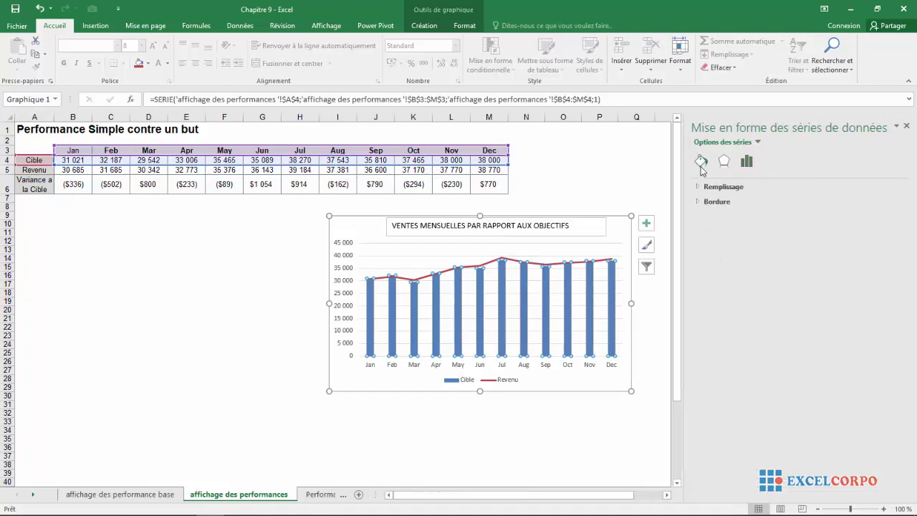
left_click(706, 189)
left_click(706, 190)
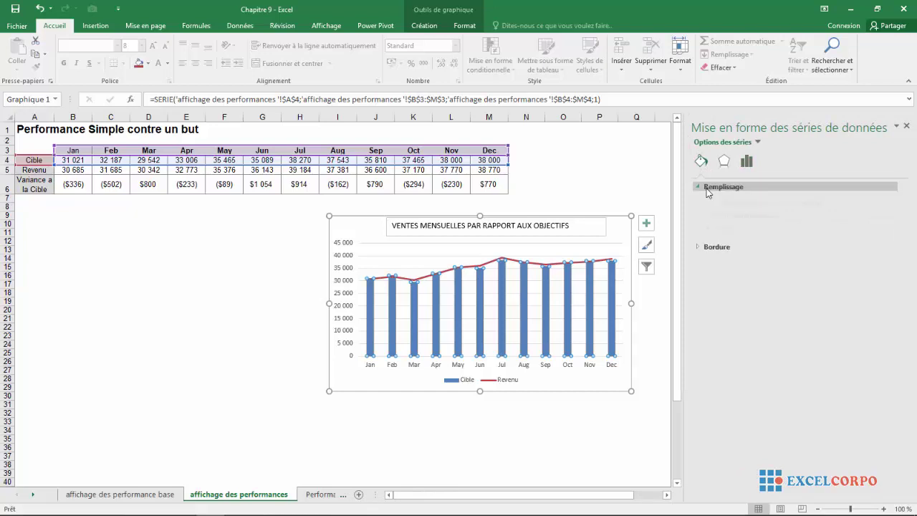
left_click(707, 189)
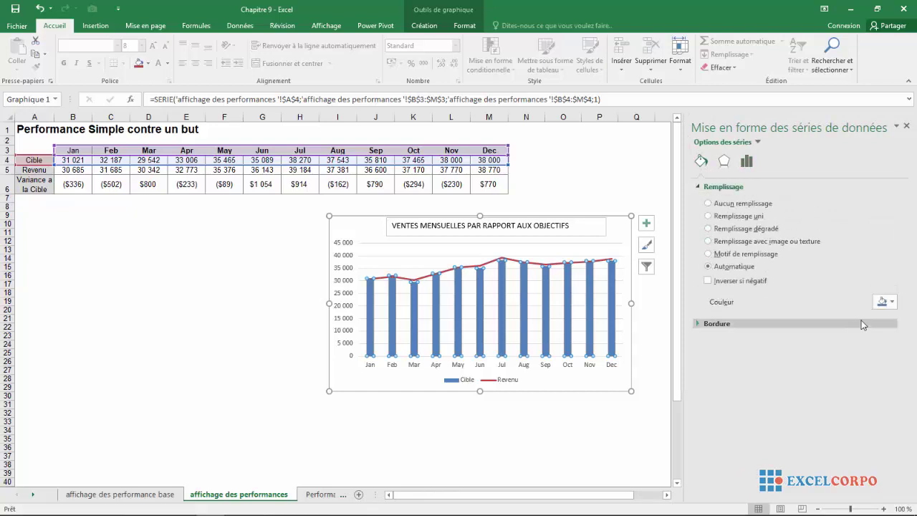
left_click(890, 301)
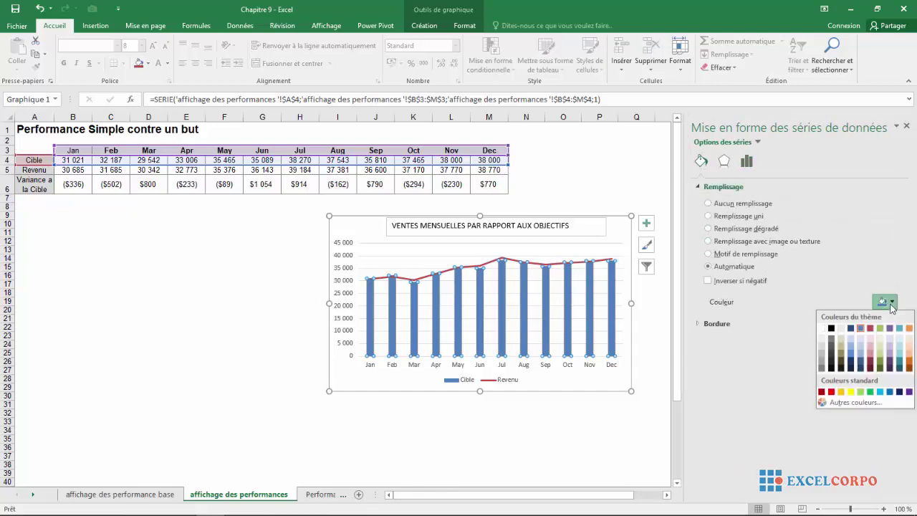
left_click(840, 350)
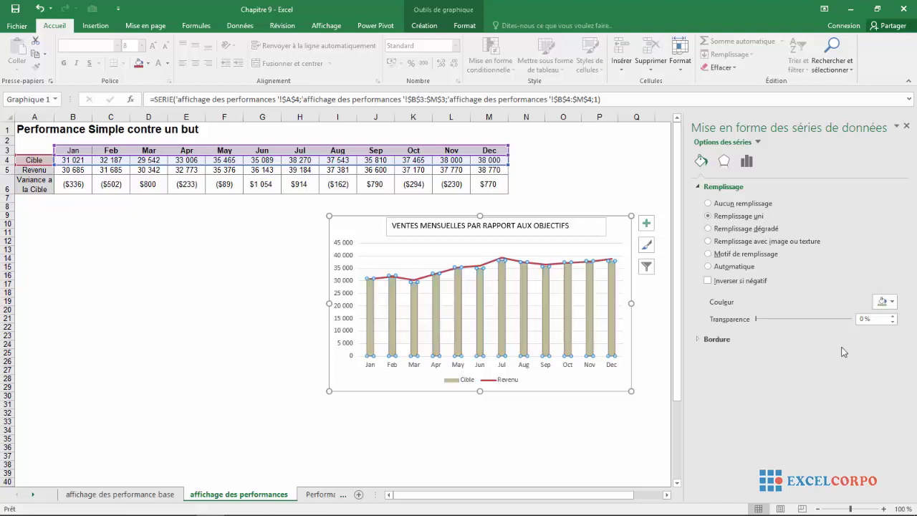
left_click(516, 440)
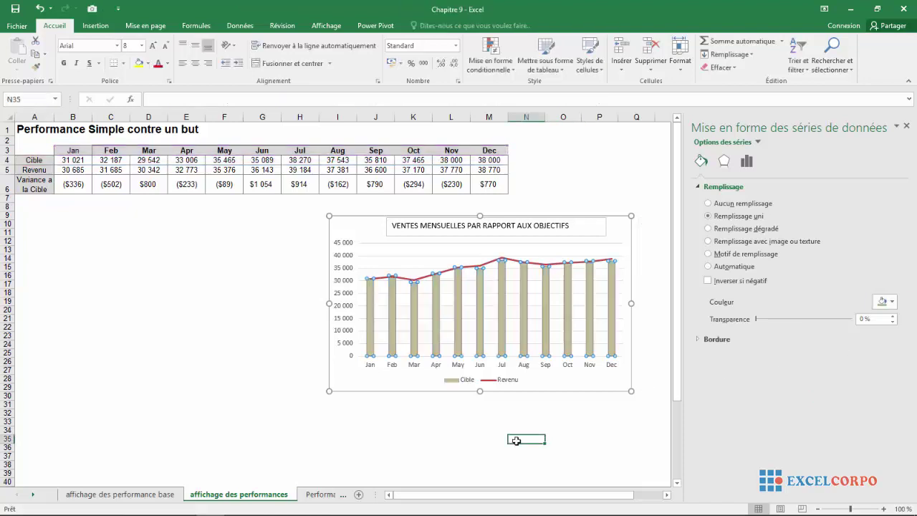
left_click(311, 354)
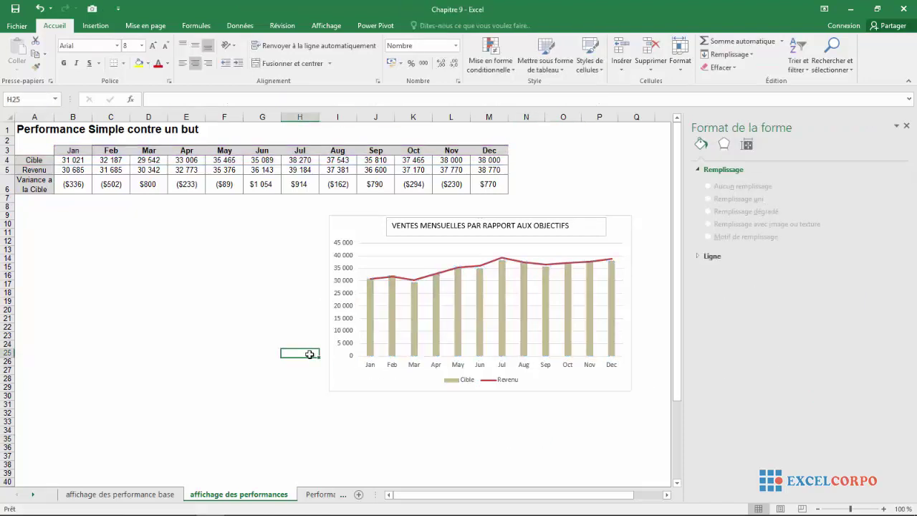
left_click(906, 126)
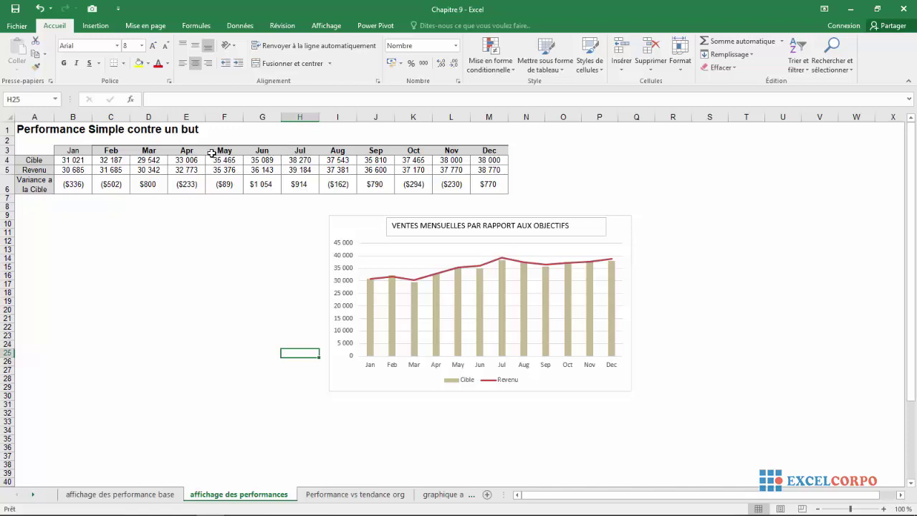
Set January's Revenu in cell B5 to 32400 to test how the chart follows the data
left_click(76, 173)
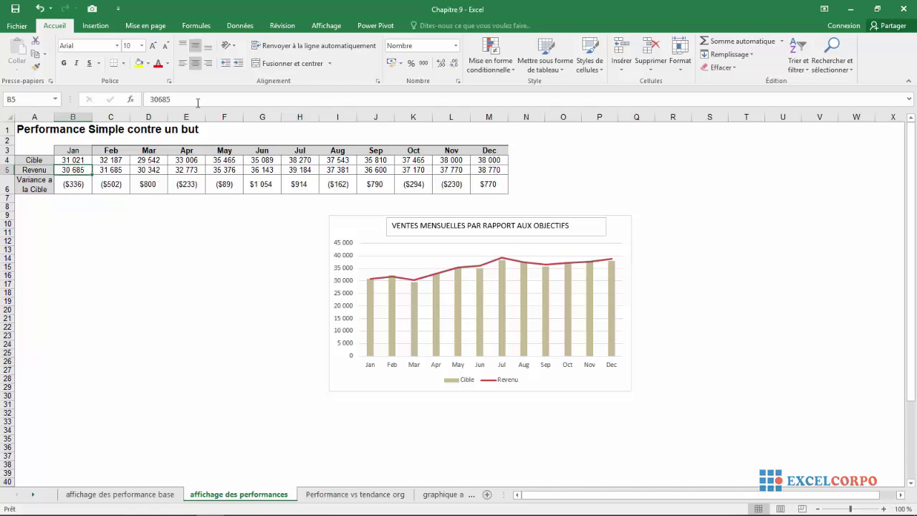
left_click(176, 99)
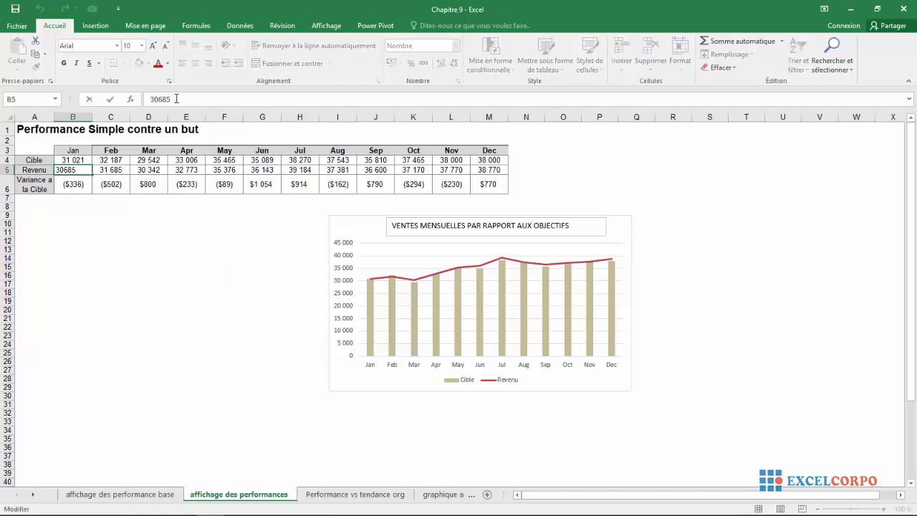
key("BackSpace")
key("BackSpace")
key("BackSpace")
key("BackSpace")
type("2400")
key("Return")
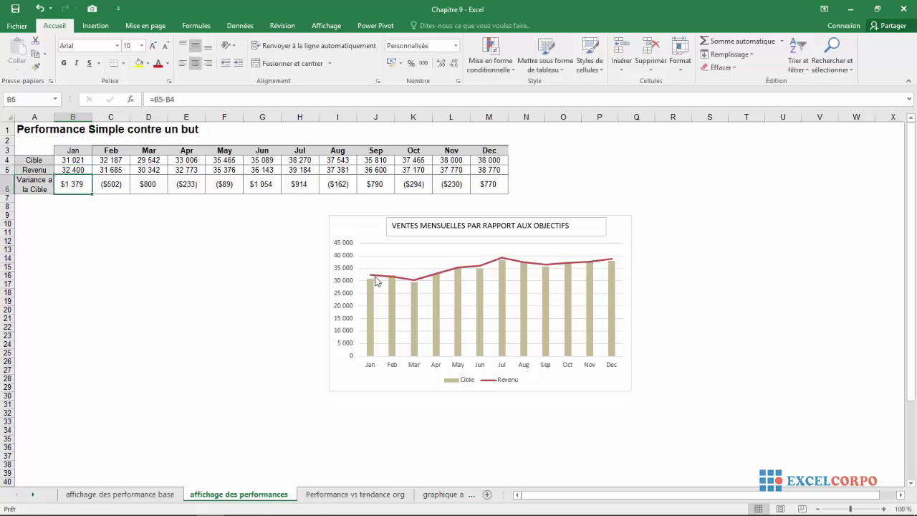
Undo the change to January's Revenu and check the January point of the Revenu line
mouse_move(372, 280)
left_click(40, 8)
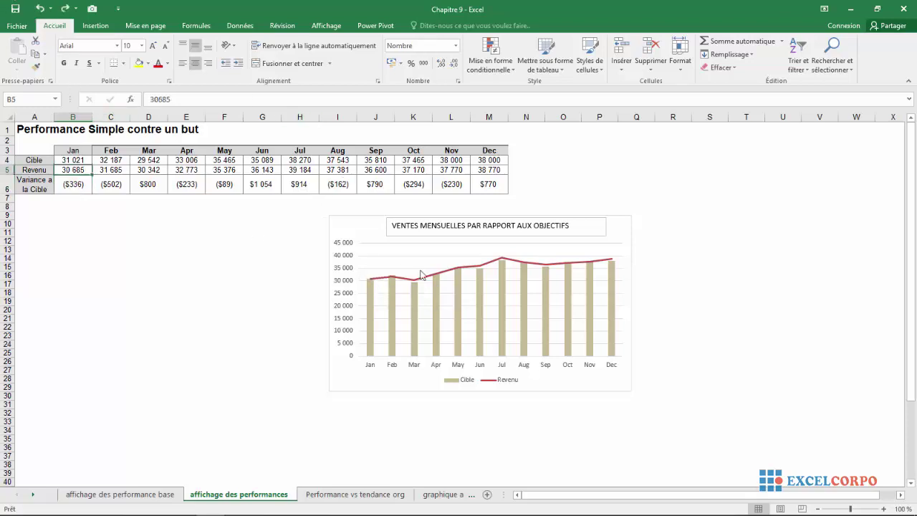
mouse_move(372, 283)
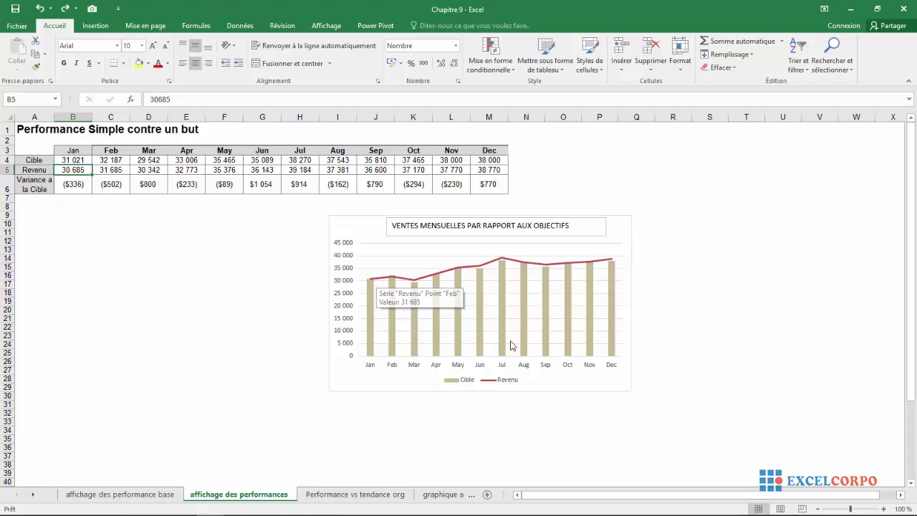
Examine the second table in rows 47 to 51, including January's Cible, Revenu and variance cells and the label formula in B48
left_click_drag(911, 288, 914, 416)
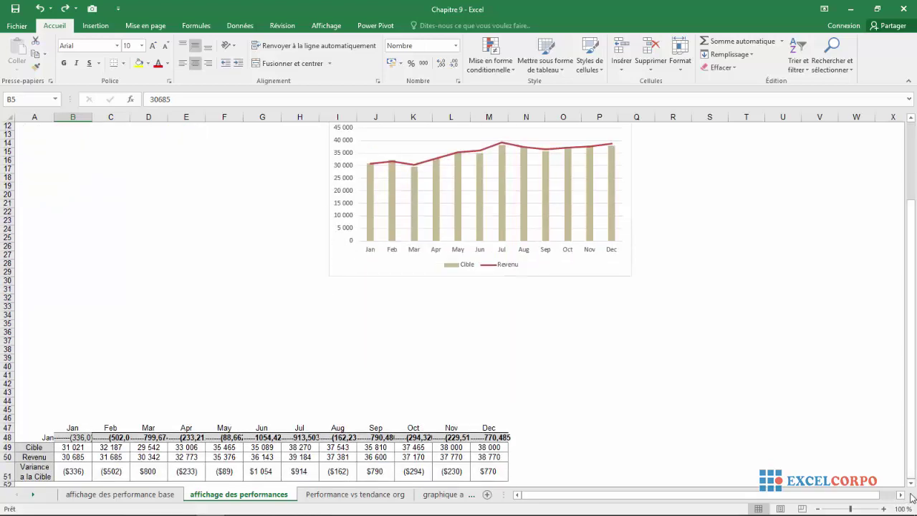
scroll(913, 489, "down", 3)
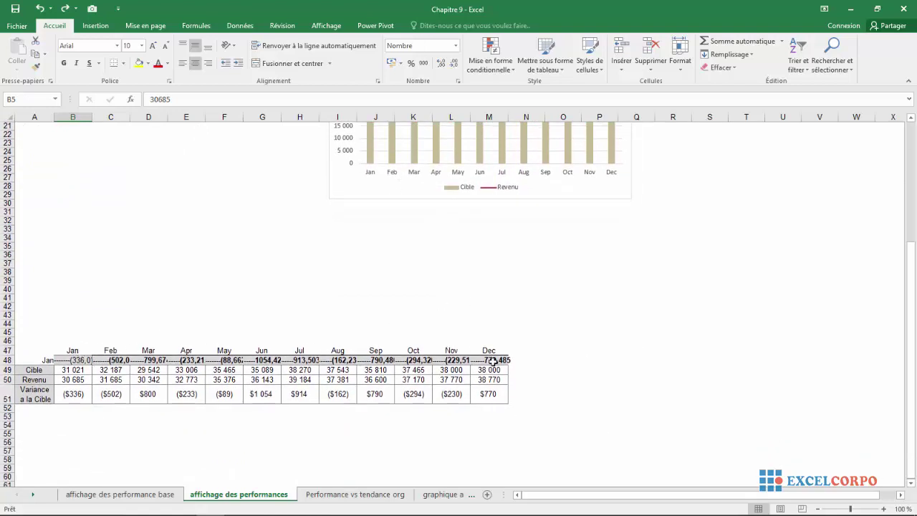
left_click(6, 360)
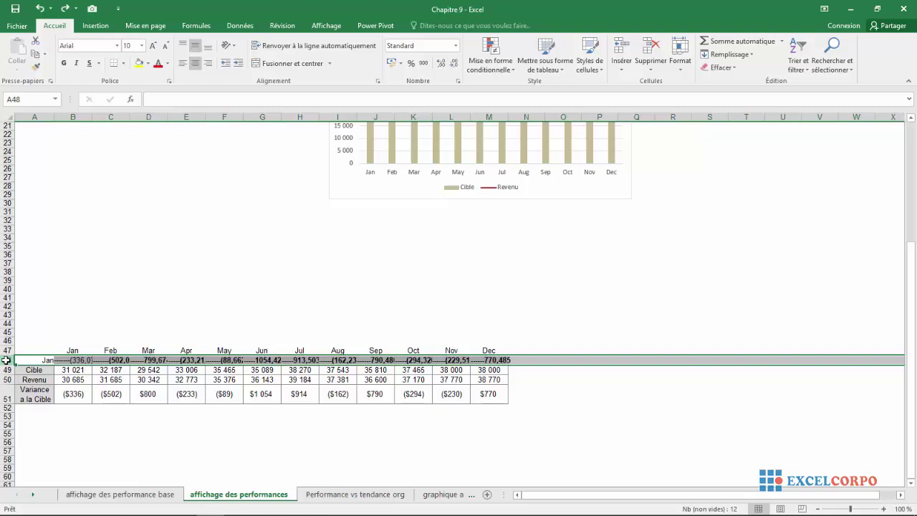
left_click(76, 371)
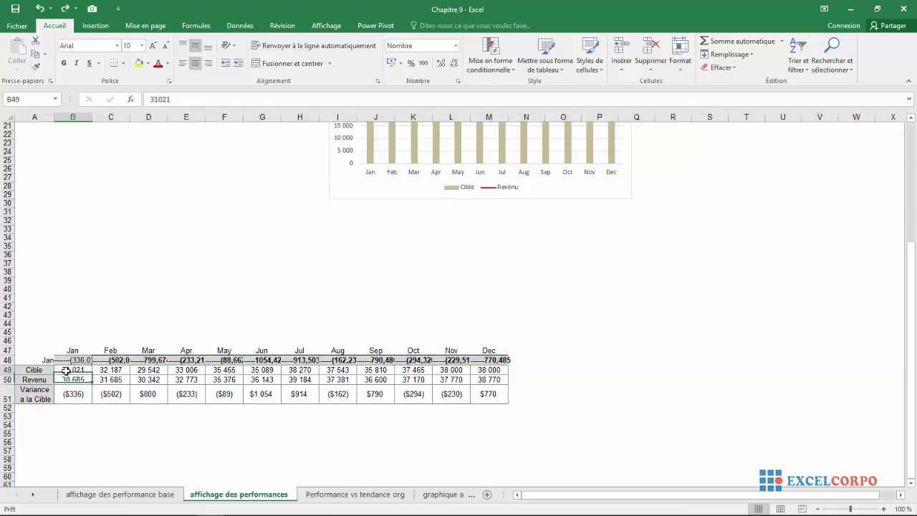
left_click(75, 379)
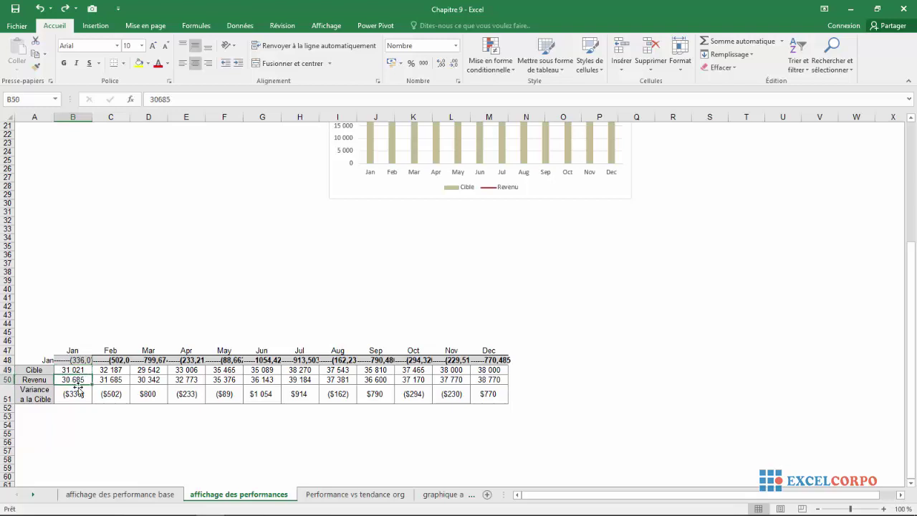
left_click(76, 390)
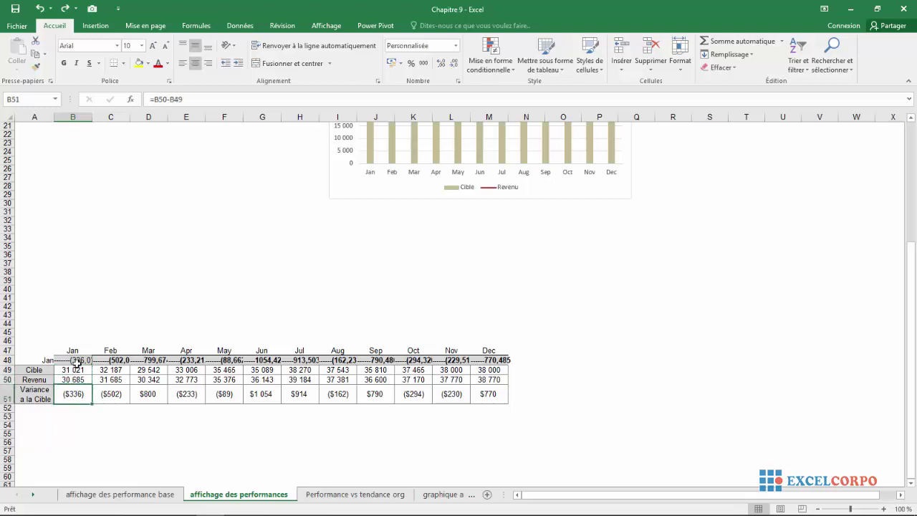
left_click(81, 361)
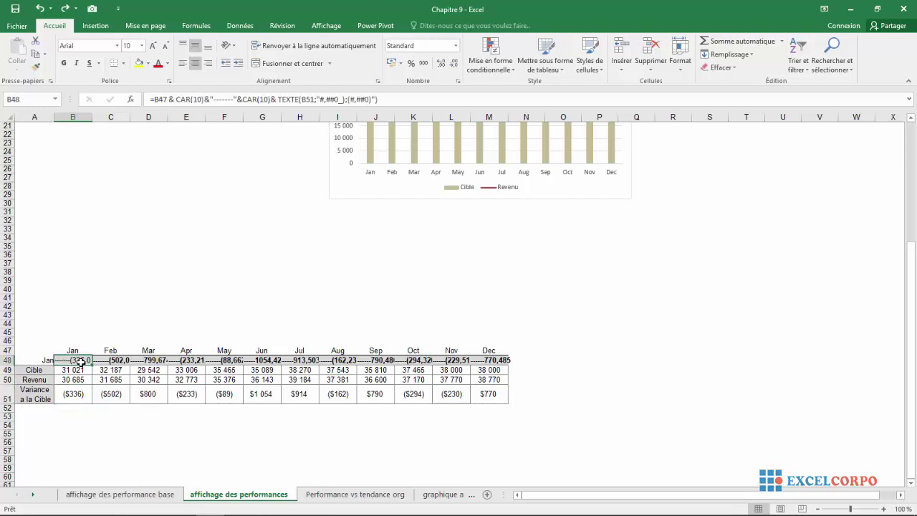
left_click(186, 100)
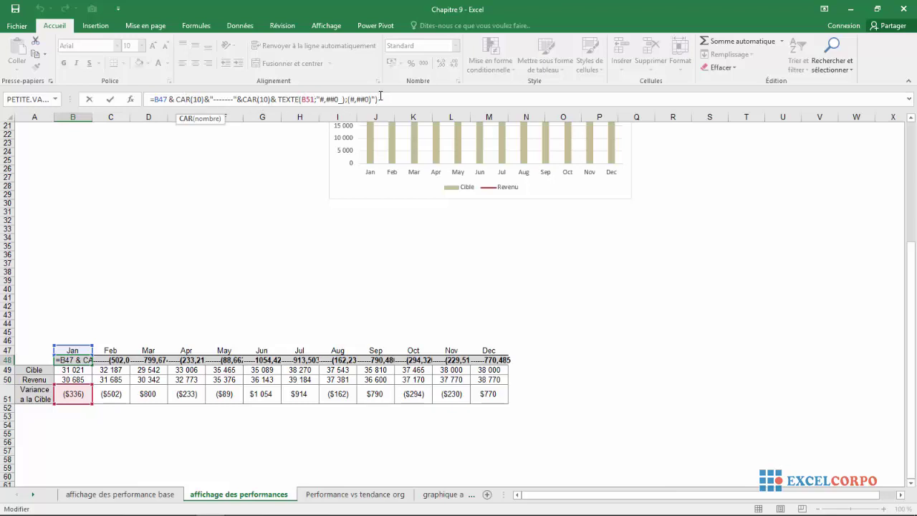
left_click(380, 96)
key("Return")
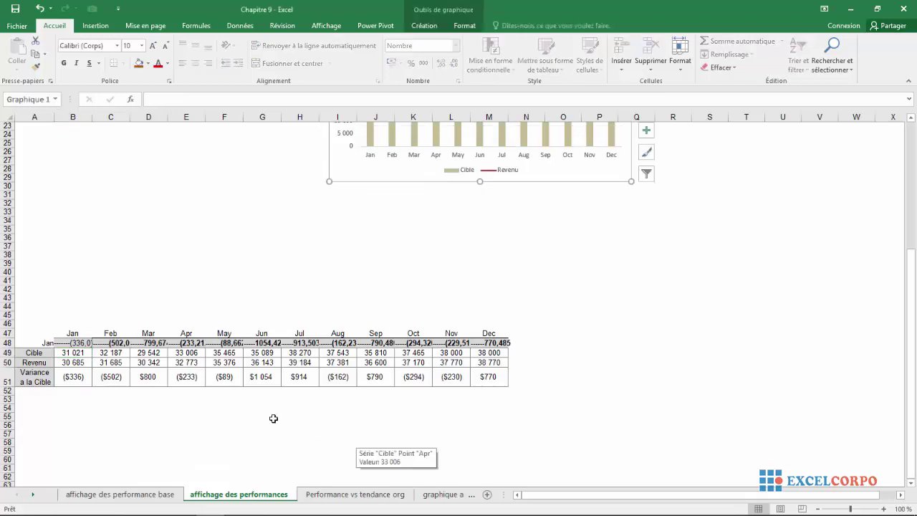
left_click(45, 336)
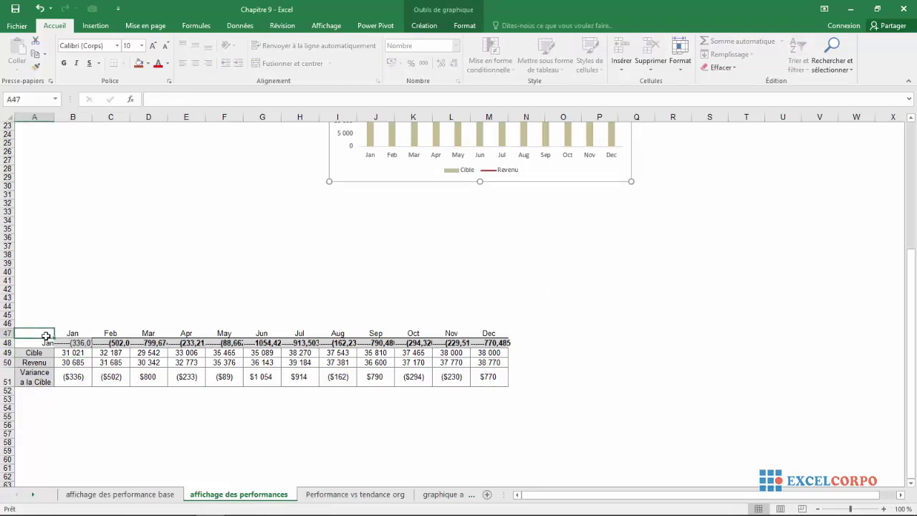
left_click(87, 343)
left_click_drag(89, 343, 92, 343)
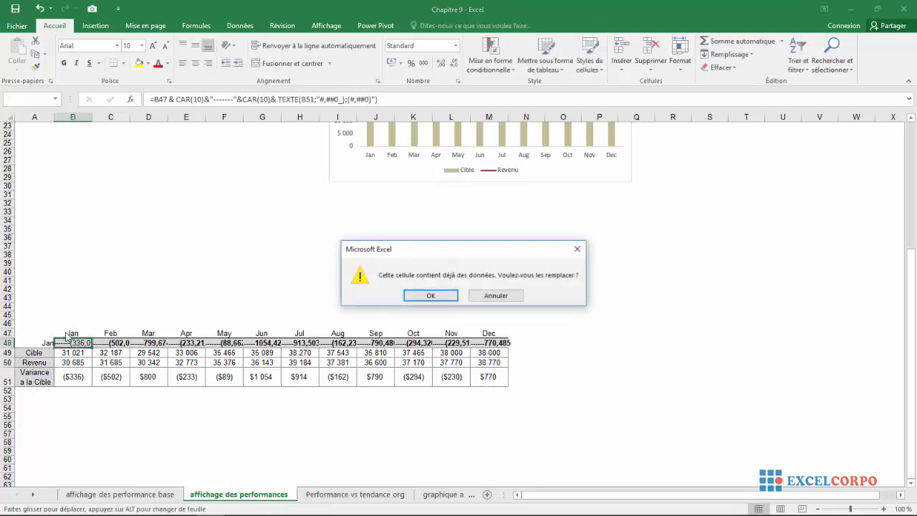
left_click(577, 249)
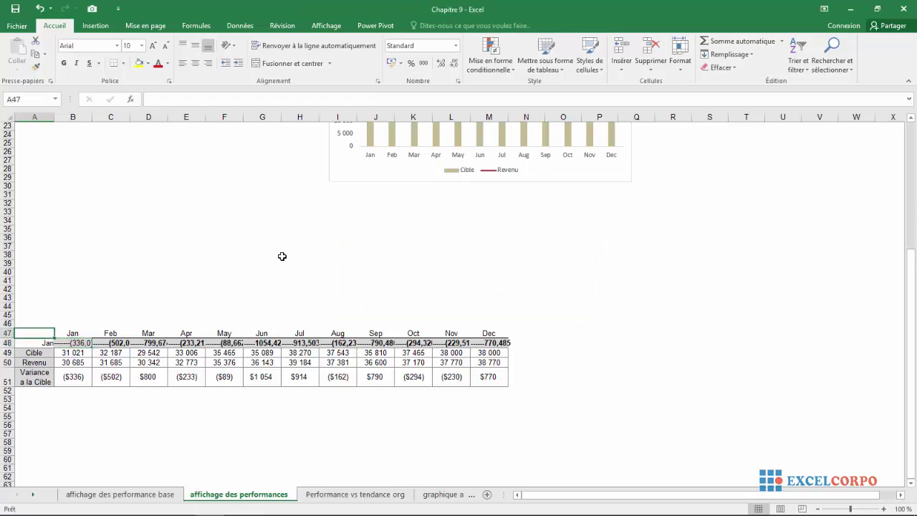
Insert a 2D line chart with markers from ranges A47:M48 and A51:M51, and shift it slightly up and to the right
double_click(41, 334)
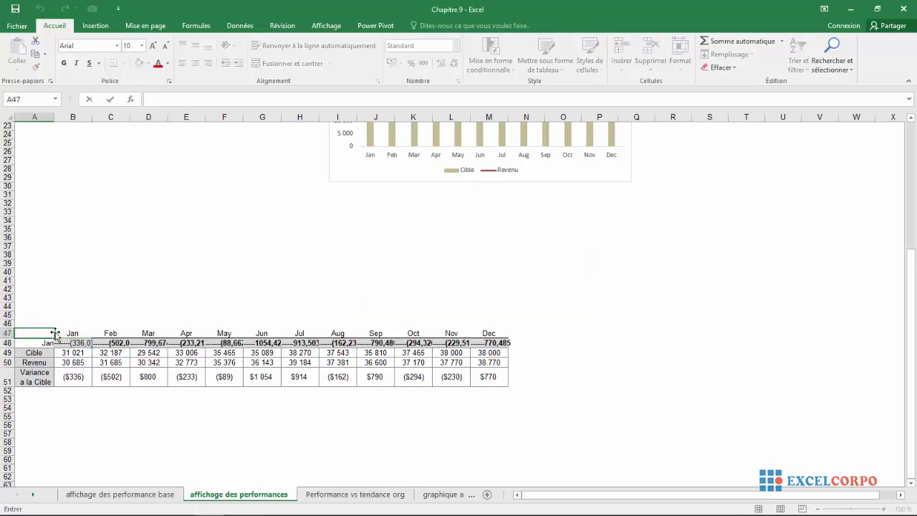
left_click_drag(52, 334, 498, 343)
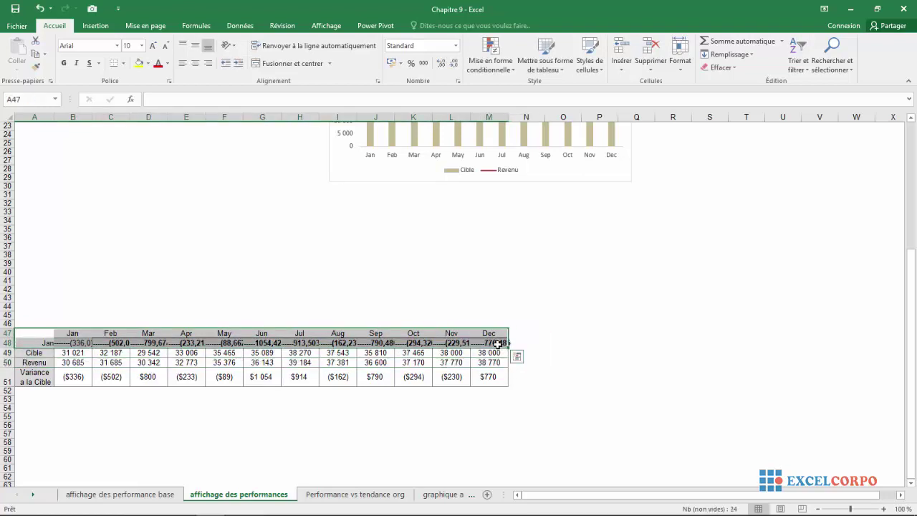
left_click(31, 371)
left_click(32, 371, "ctrl")
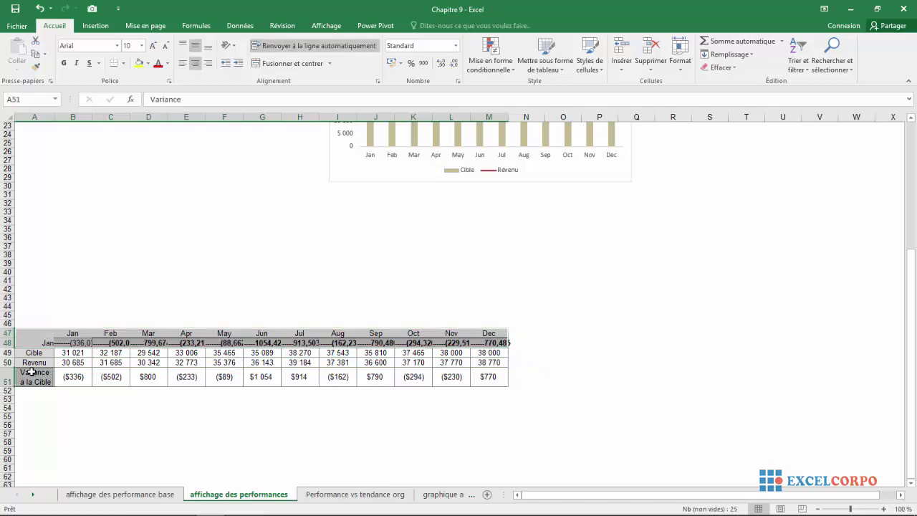
left_click_drag(32, 371, 502, 376)
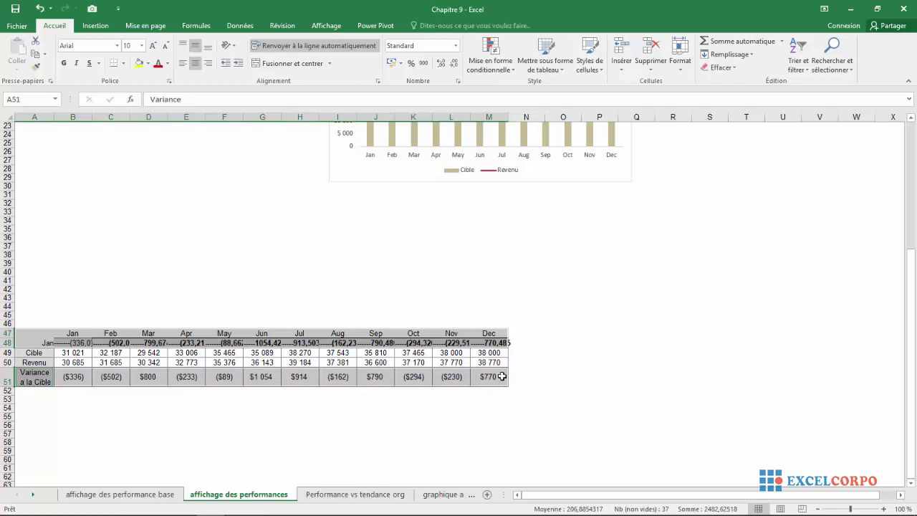
left_click(93, 27)
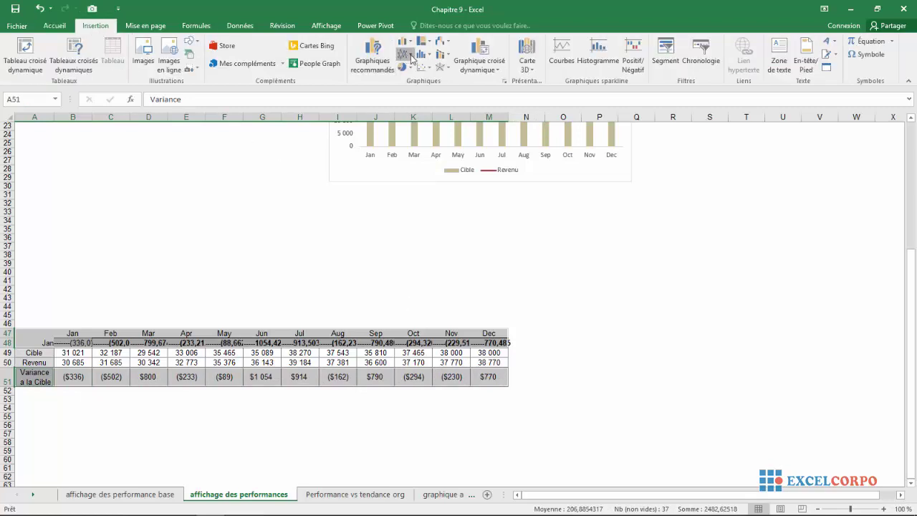
left_click(409, 55)
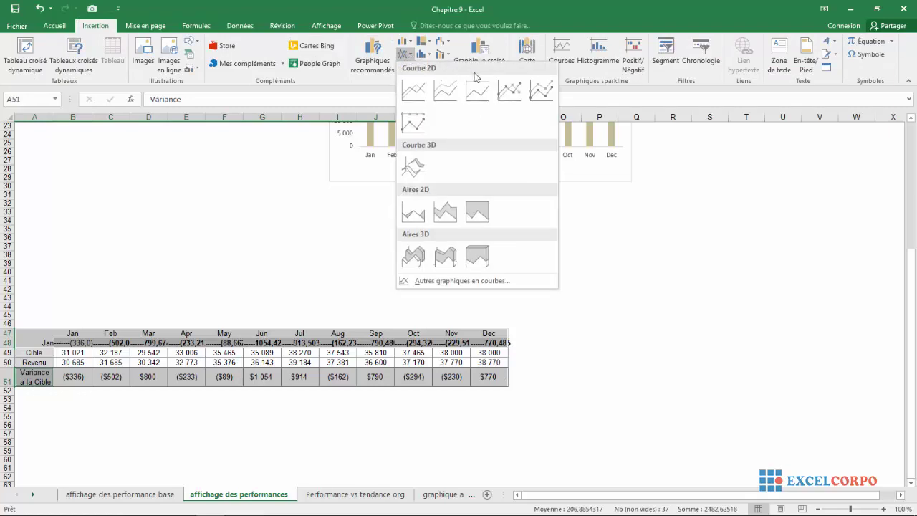
left_click(513, 101)
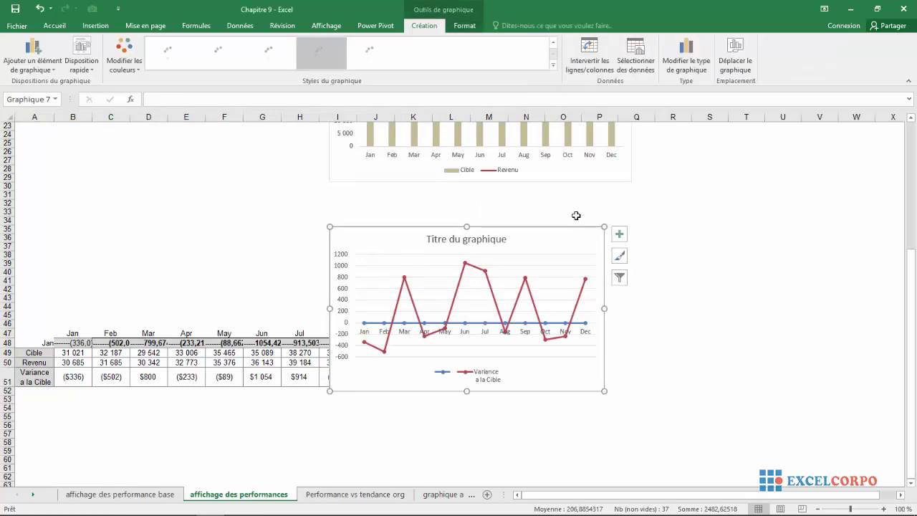
left_click_drag(569, 237, 603, 223)
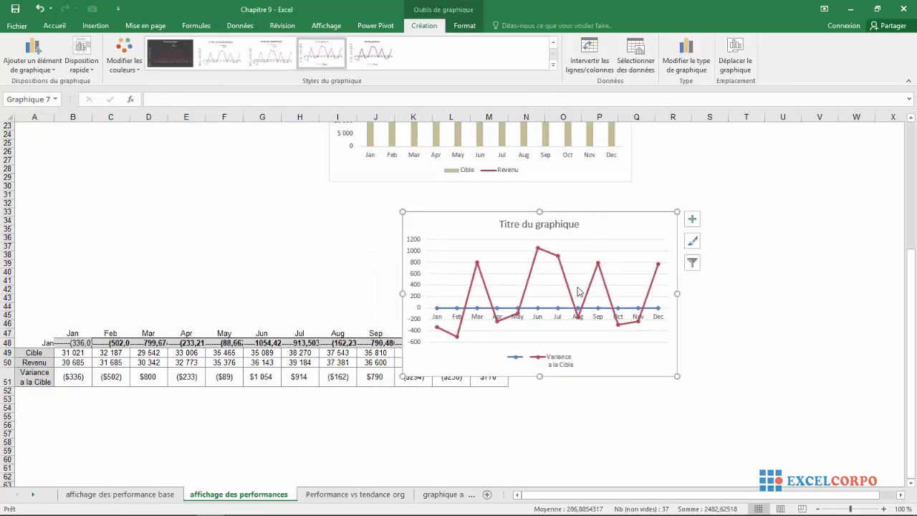
Delete the flat row 48 label series from the new line chart, undoing and redoing the deletion to compare
left_click(543, 309)
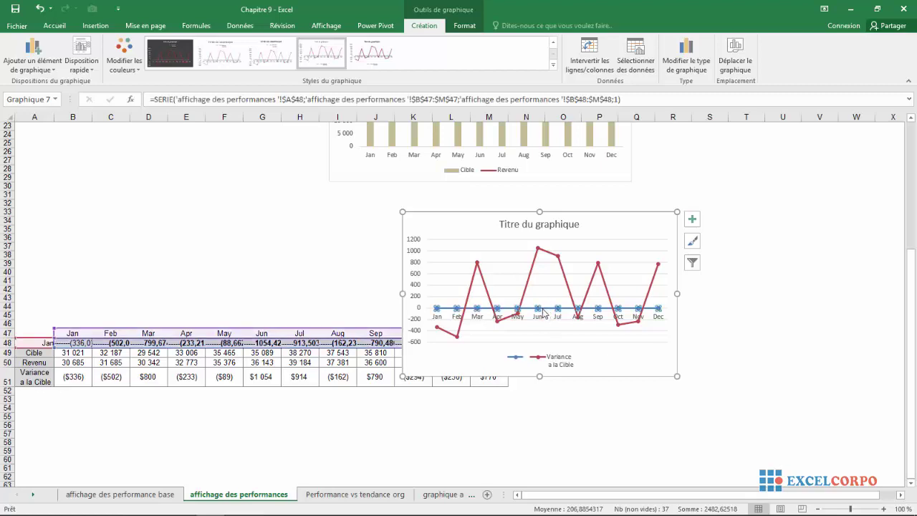
key("Delete")
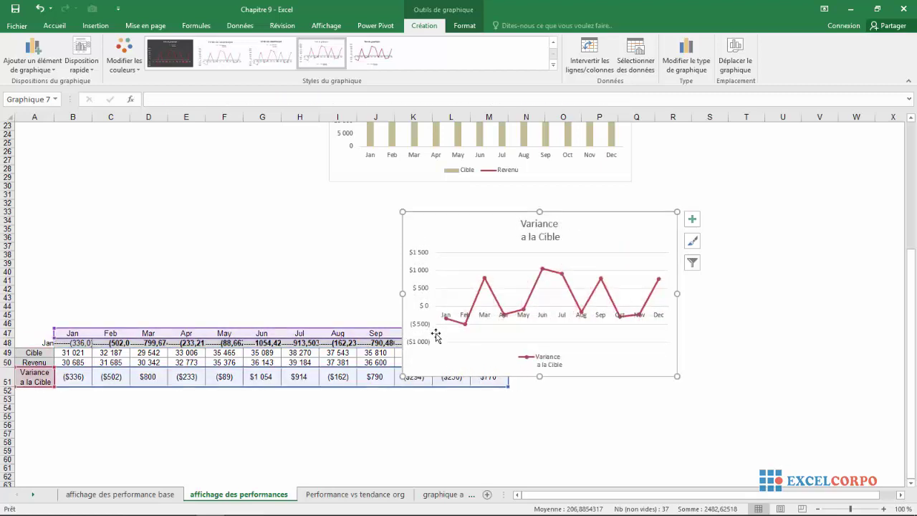
left_click(40, 9)
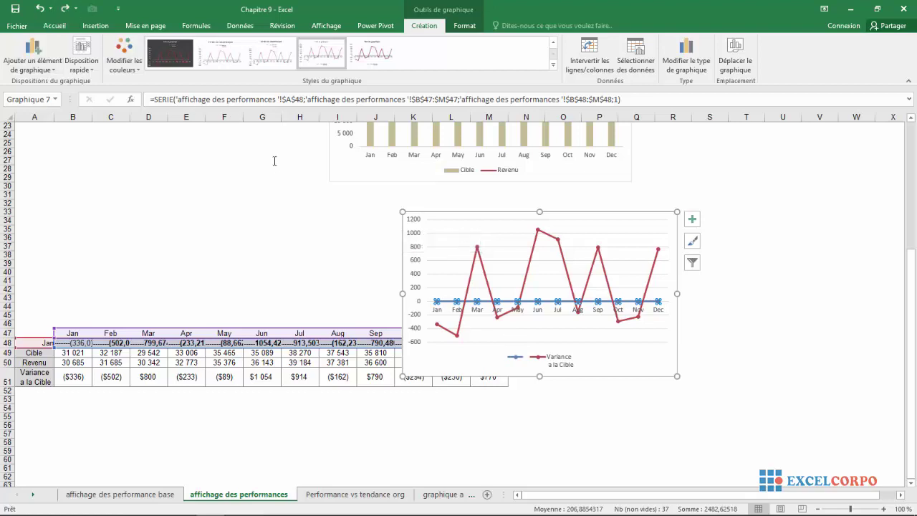
key("ctrl+y")
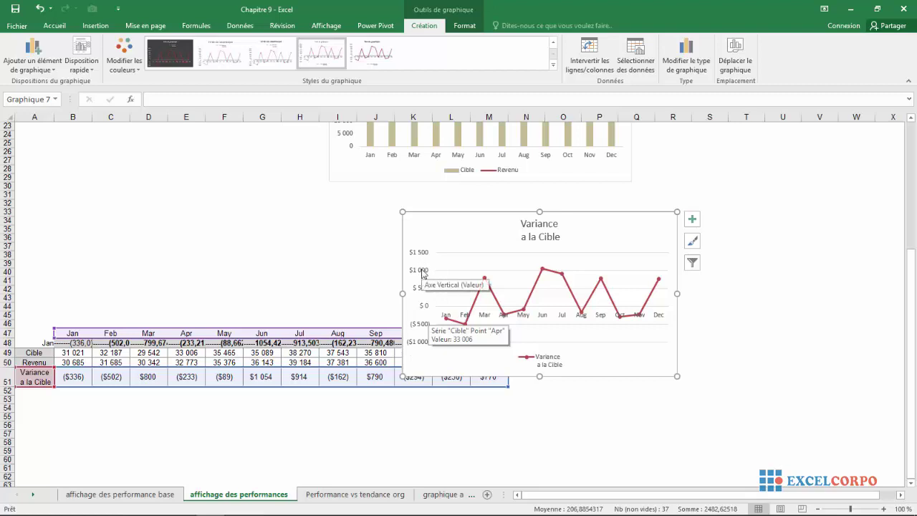
Remove the horizontal gridlines from the variance line chart
left_click(444, 255)
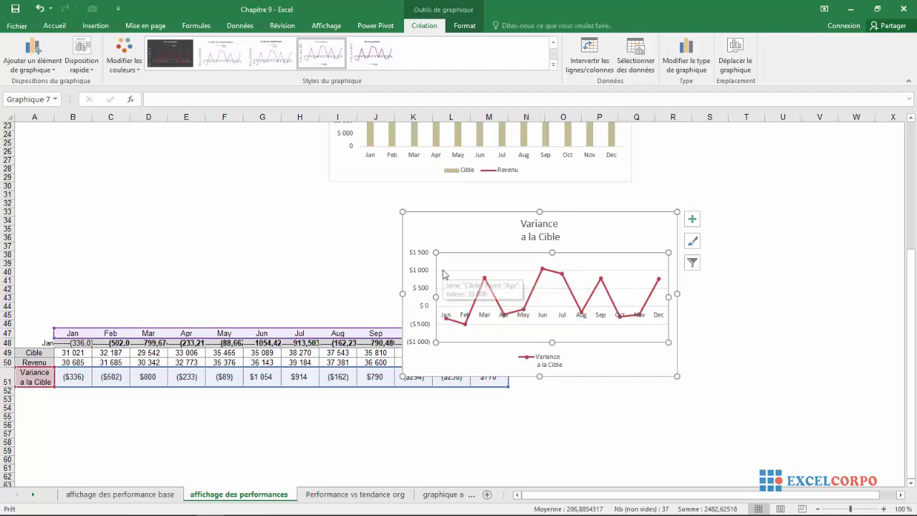
left_click(443, 271)
key("Escape")
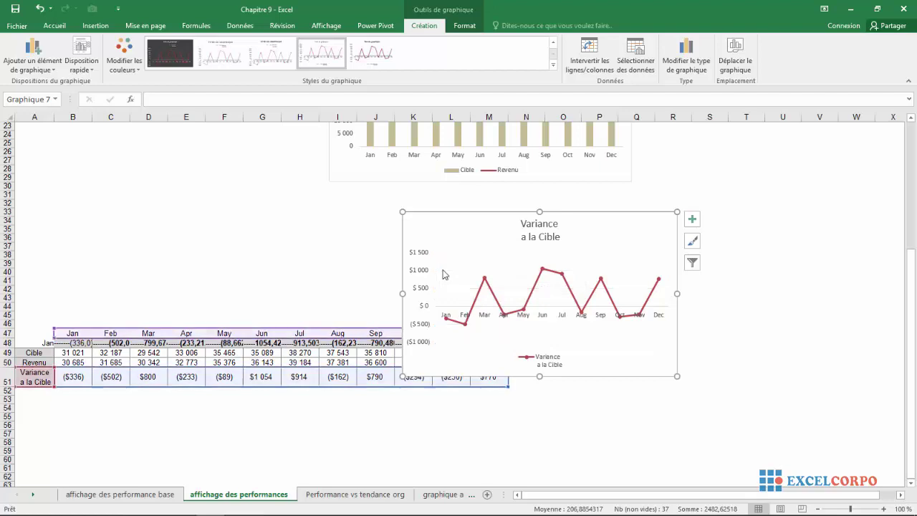
Colour the Variance a la Cible series line with the theme colour Bleu foncé, Texte 2, and finish formatting the series
left_click(525, 306)
right_click(525, 303)
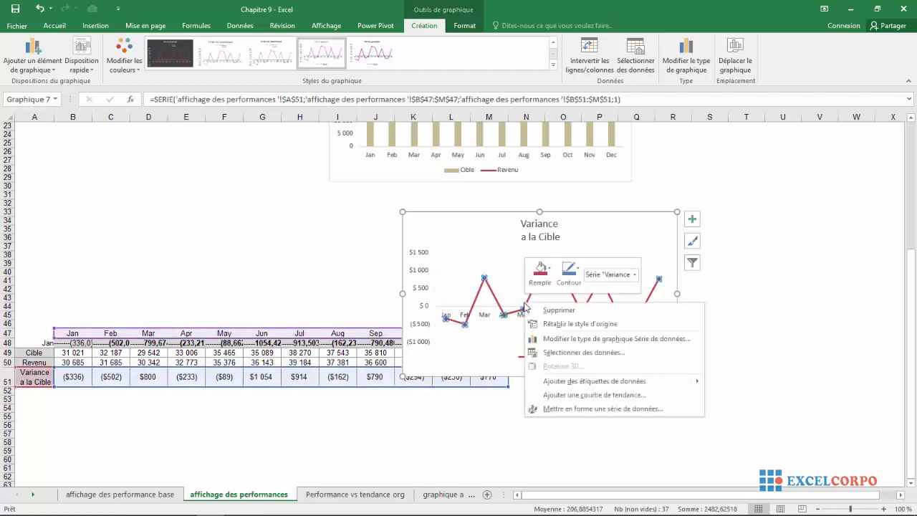
left_click(573, 408)
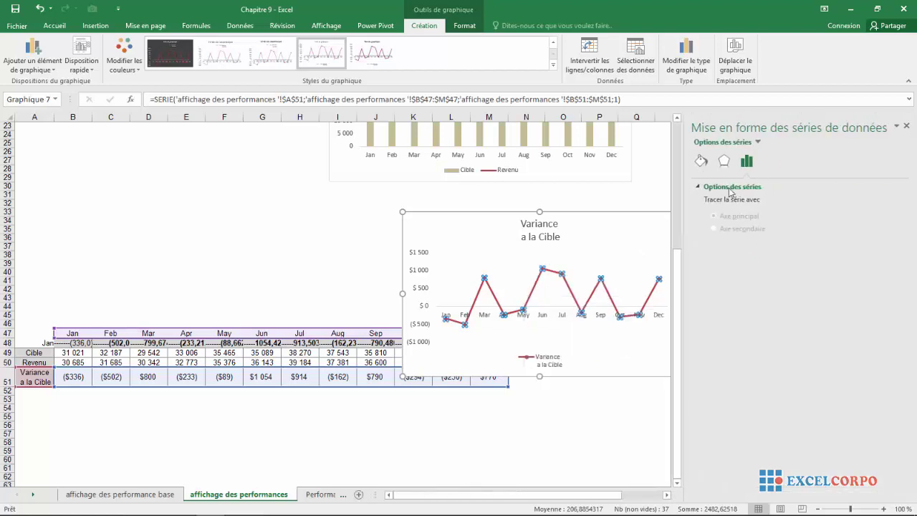
left_click(701, 163)
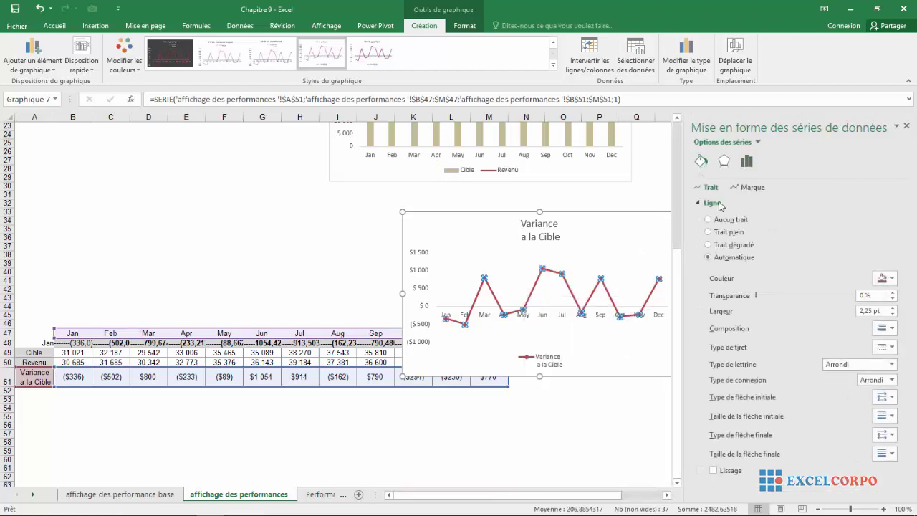
left_click(724, 159)
left_click(703, 160)
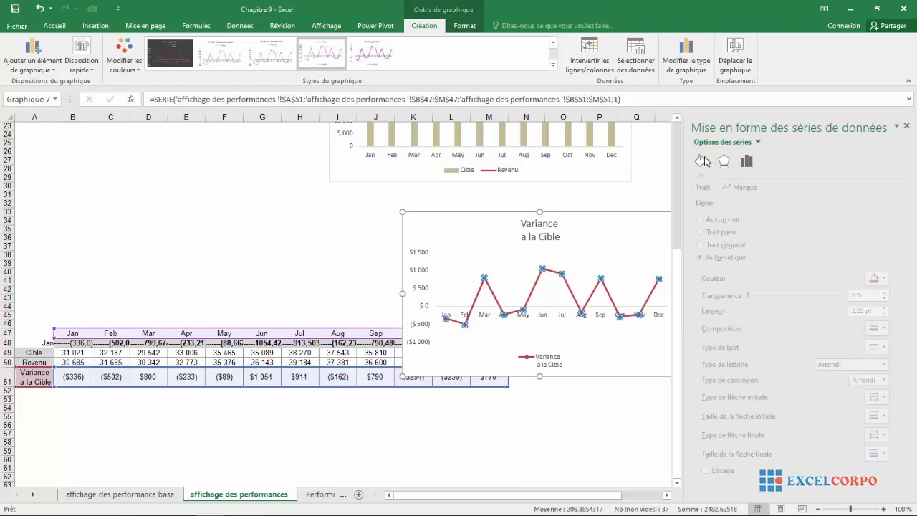
left_click(892, 279)
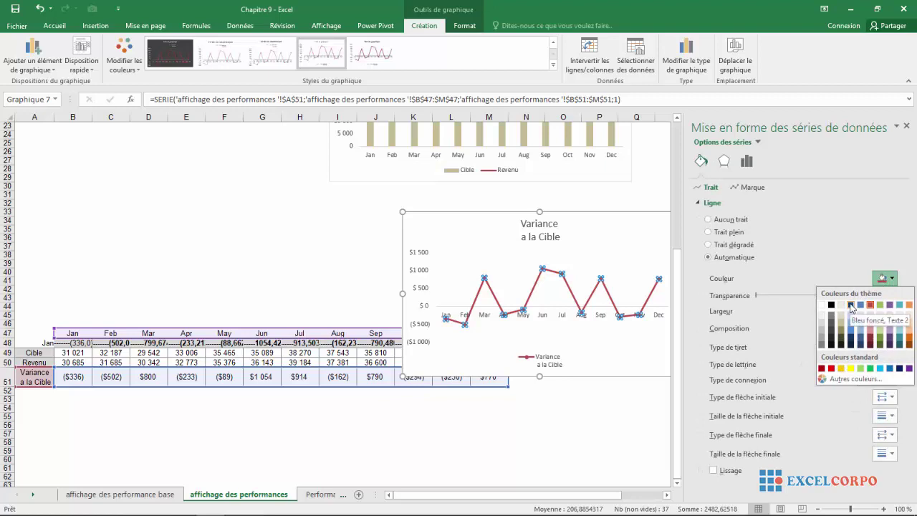
left_click(851, 306)
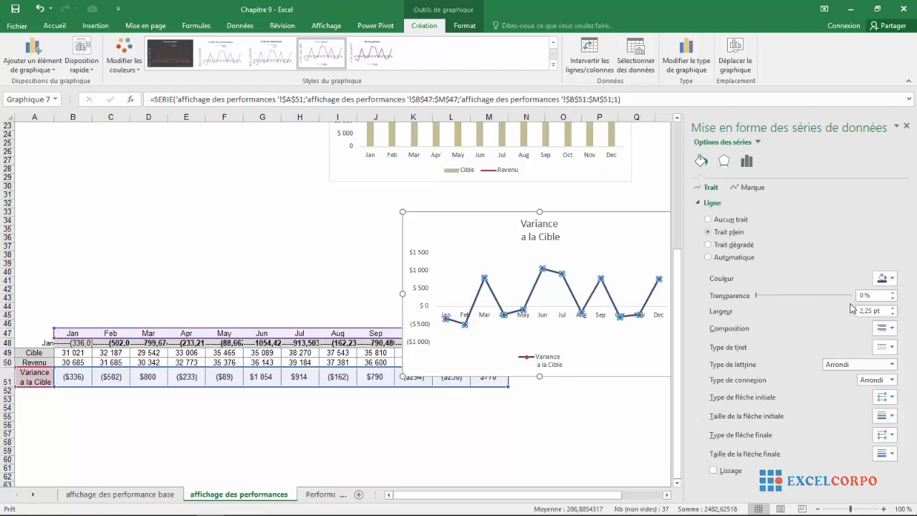
left_click(578, 385)
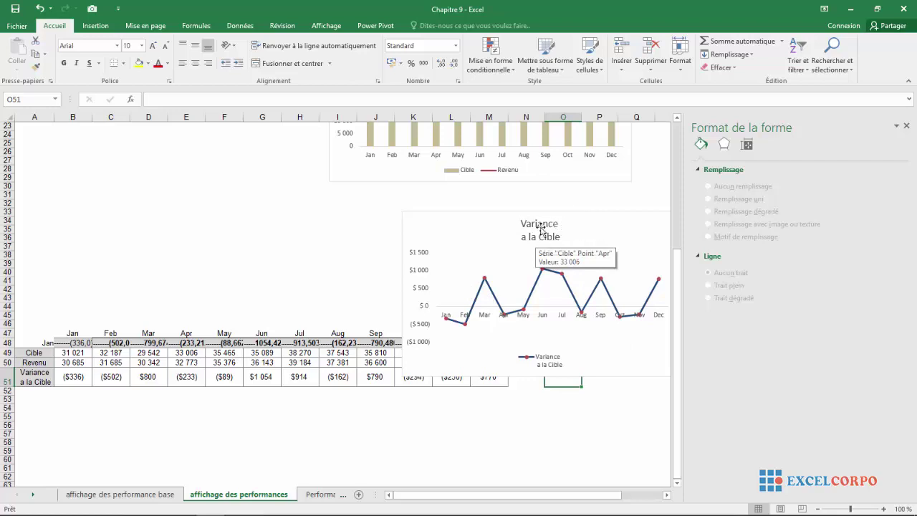
left_click(907, 126)
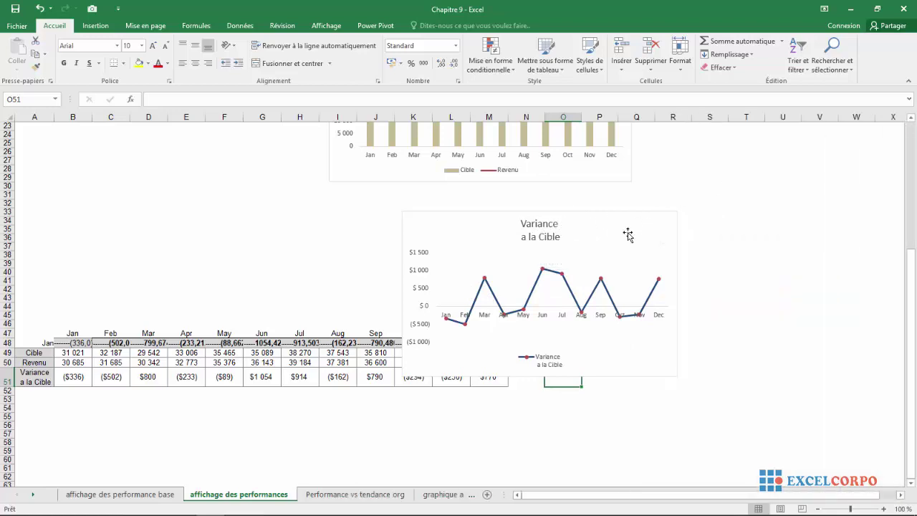
Move the variance line chart to the right of the second table, clear of its data
left_click(645, 234)
left_click_drag(644, 239, 749, 247)
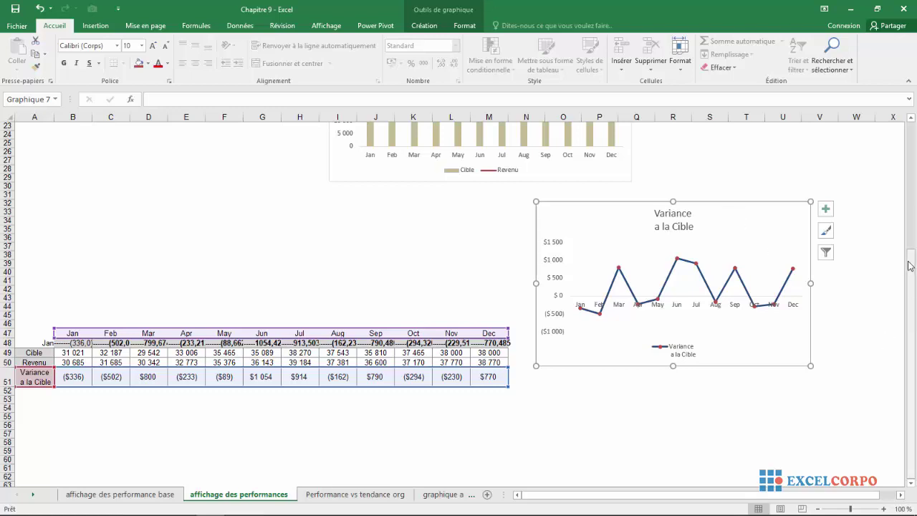
Compare the VENTES MENSUELLES PAR RAPPORT AUX OBJECTIFS combo chart with the Variance a la Cible line chart and its source table
left_click_drag(910, 265, 909, 212)
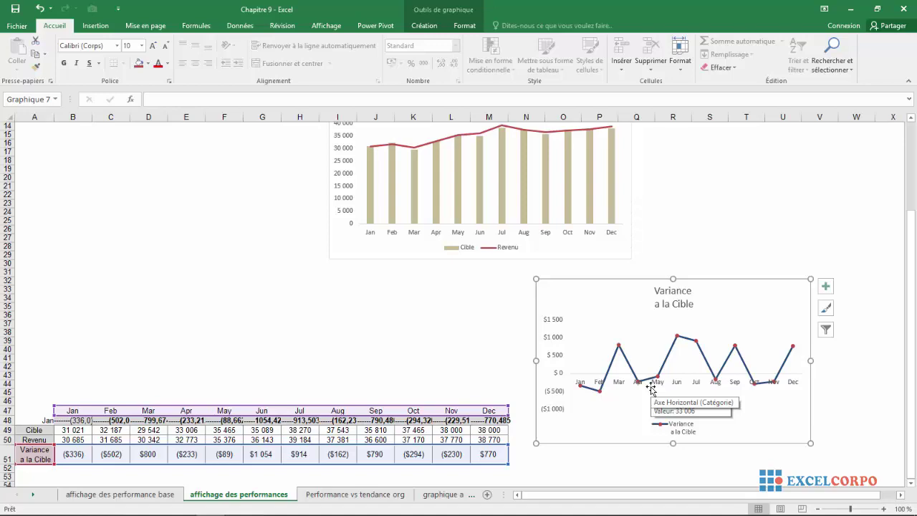
left_click_drag(908, 222, 905, 156)
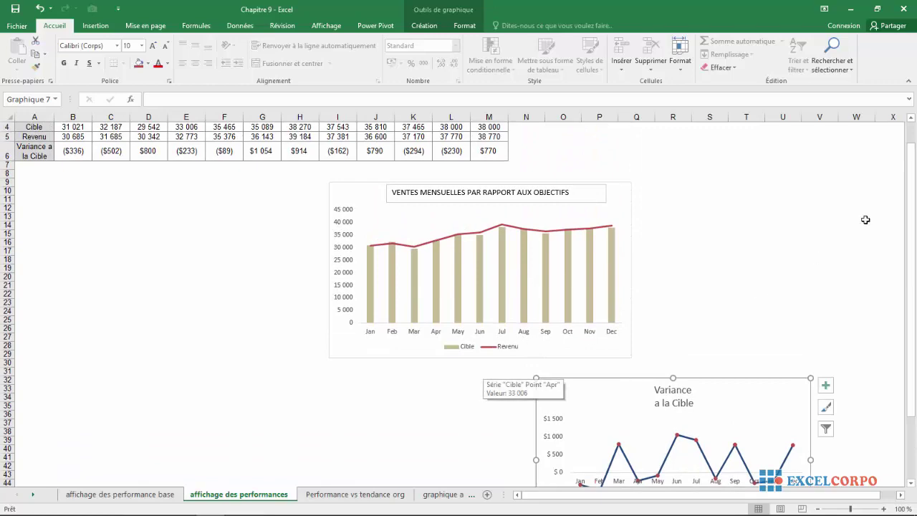
left_click_drag(913, 225, 912, 288)
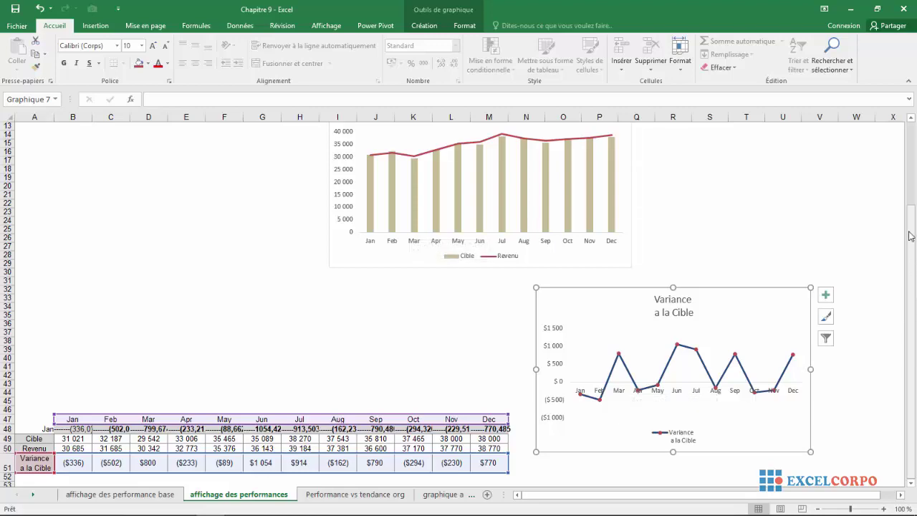
left_click_drag(910, 231, 913, 180)
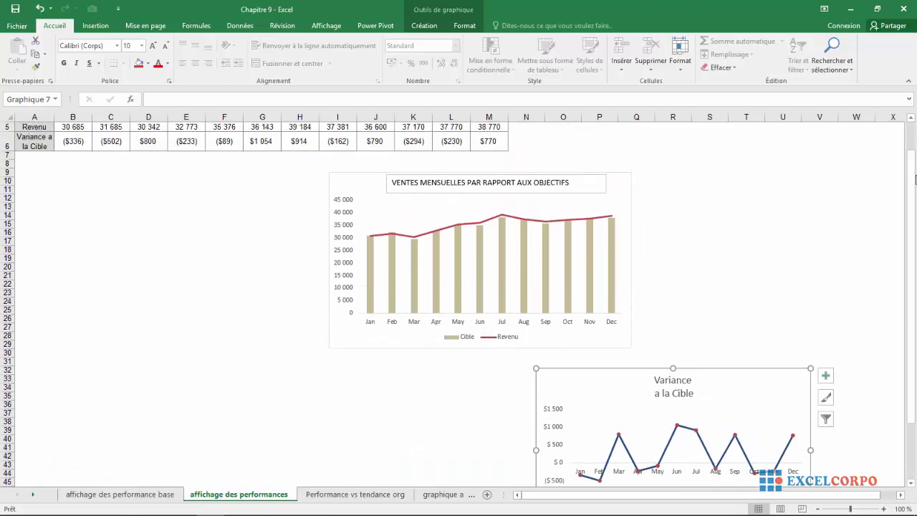
left_click_drag(914, 227, 910, 281)
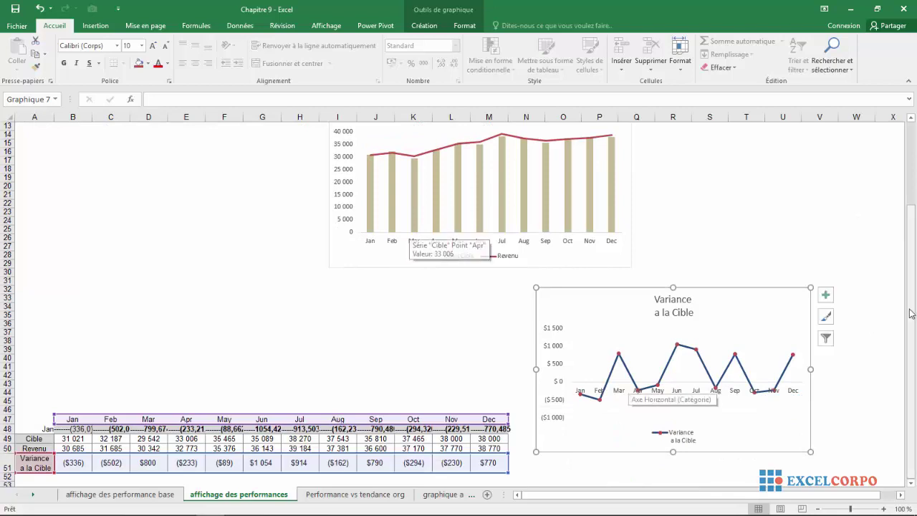
left_click_drag(910, 236, 914, 179)
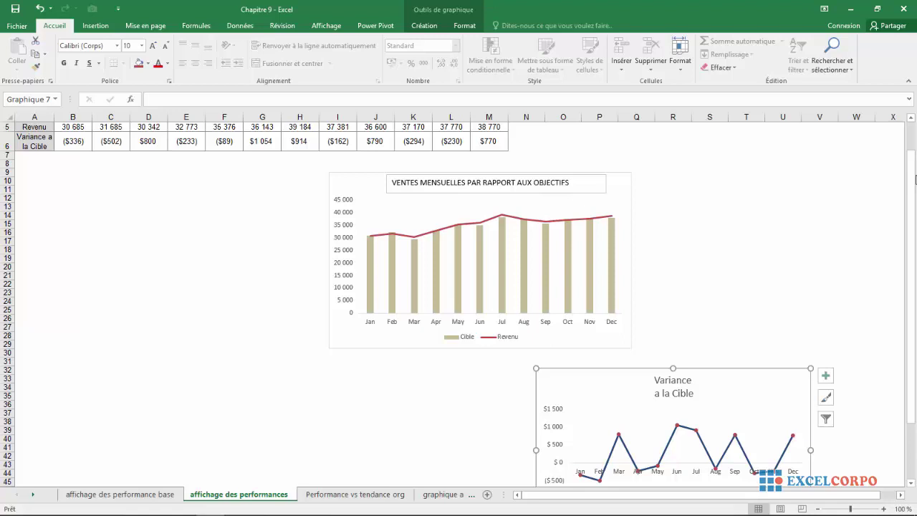
left_click_drag(915, 222, 911, 358)
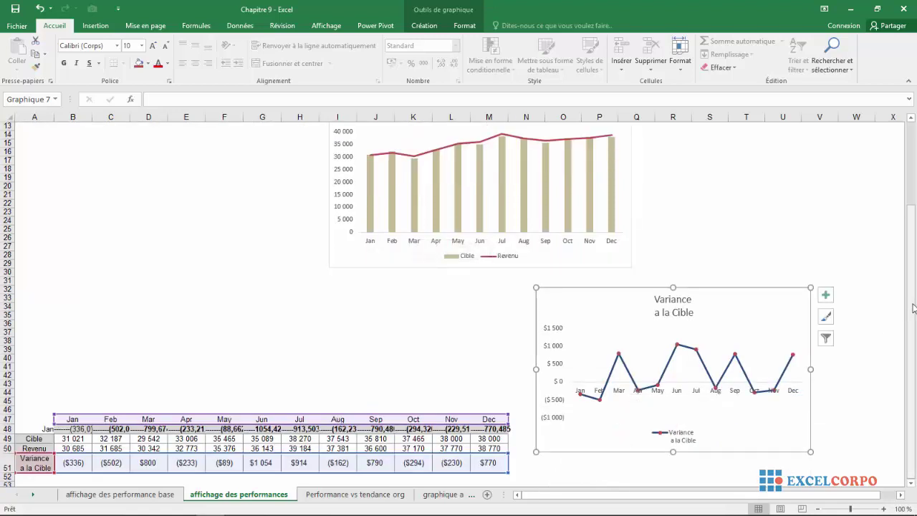
left_click_drag(912, 236, 914, 179)
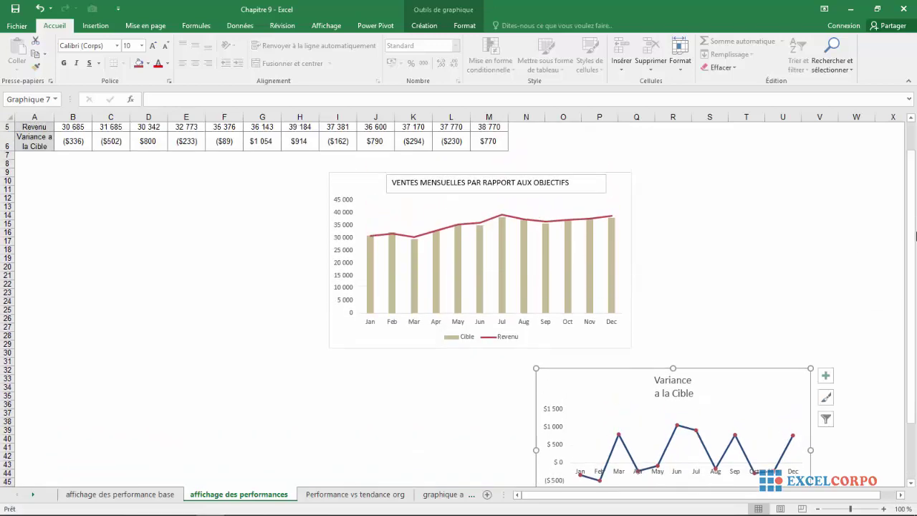
left_click_drag(914, 236, 913, 293)
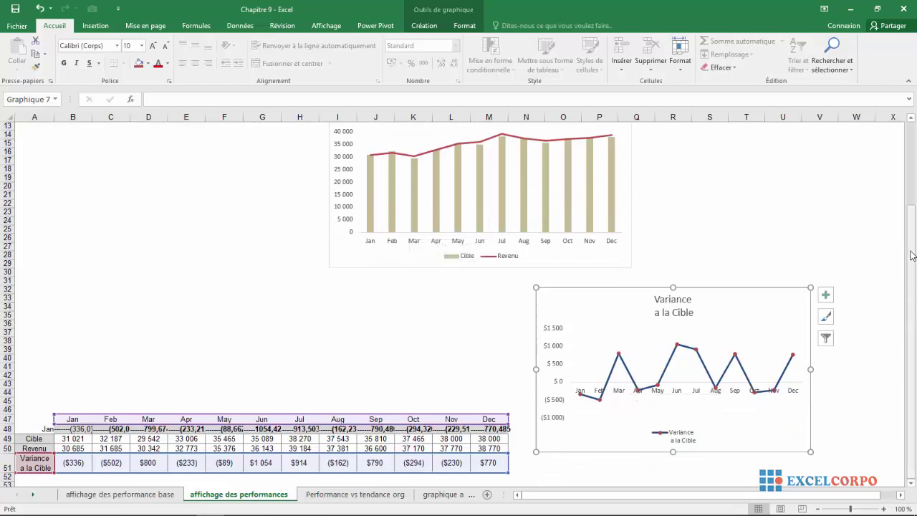
left_click_drag(910, 236, 915, 179)
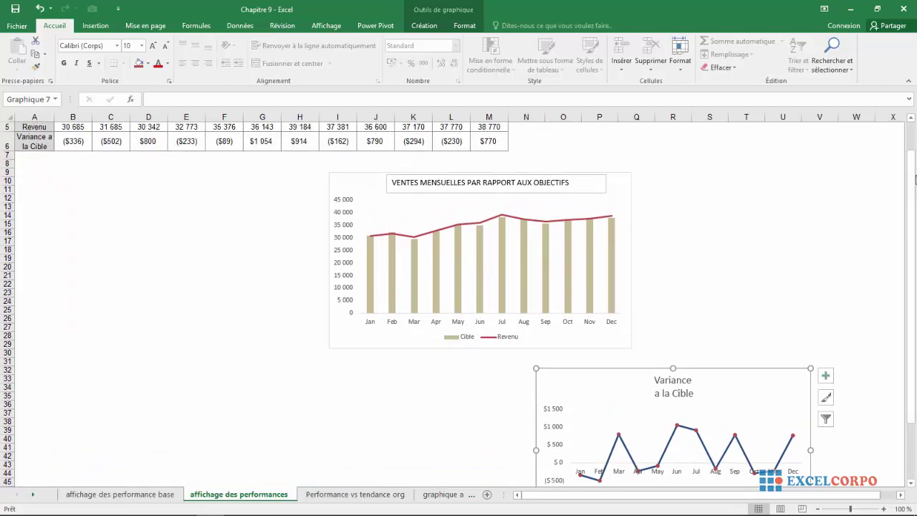